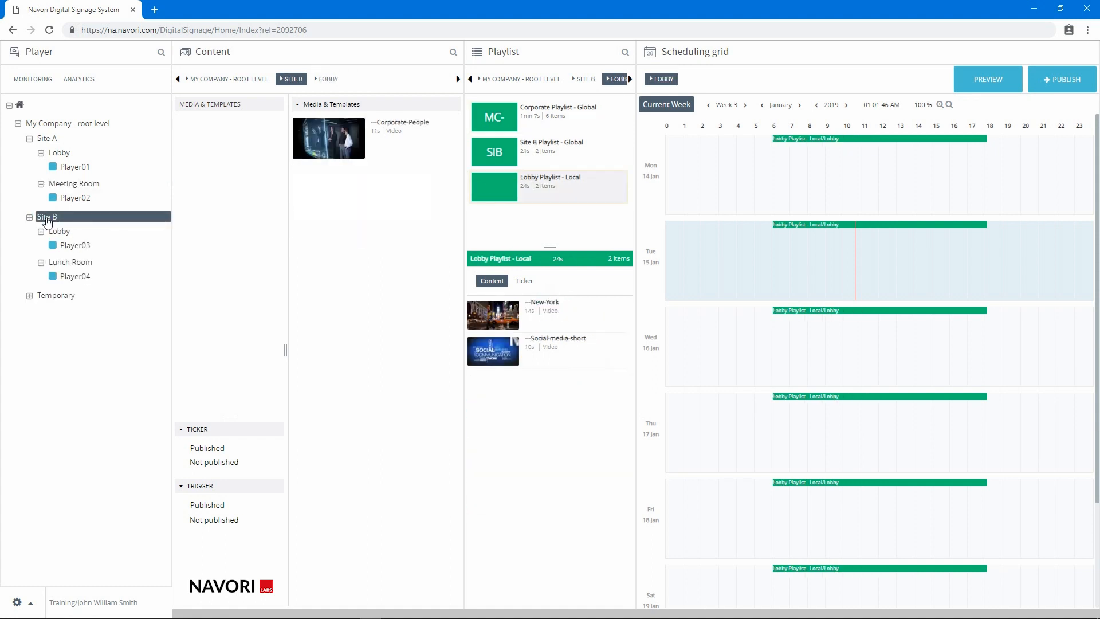
Review the content and playlists of the Lobby and Lunch Room groups under Site B
left_click(58, 233)
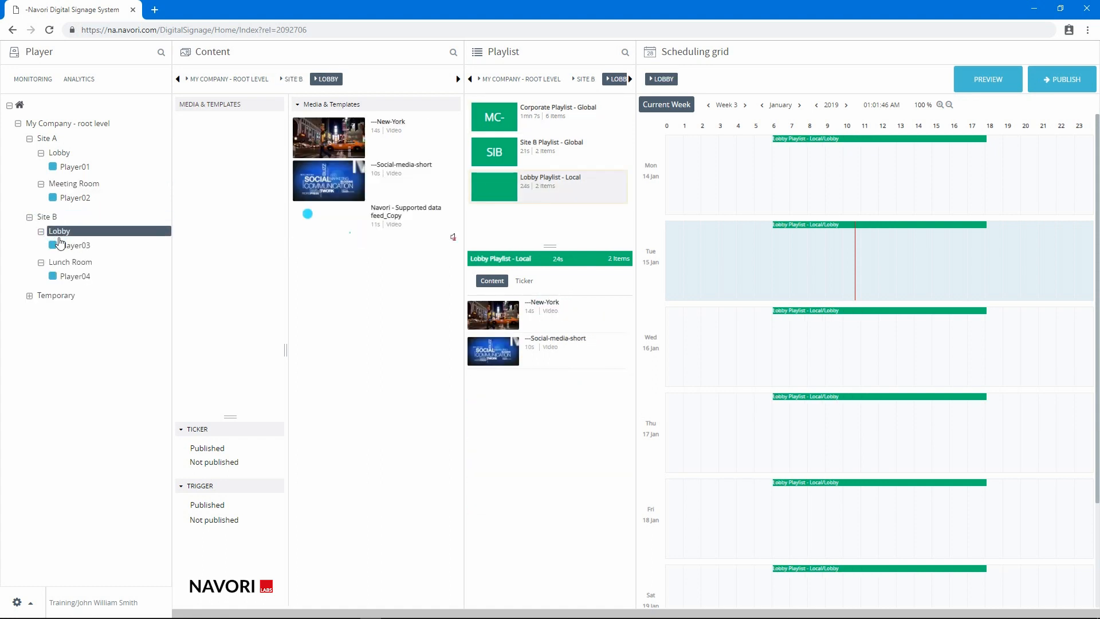
left_click(61, 264)
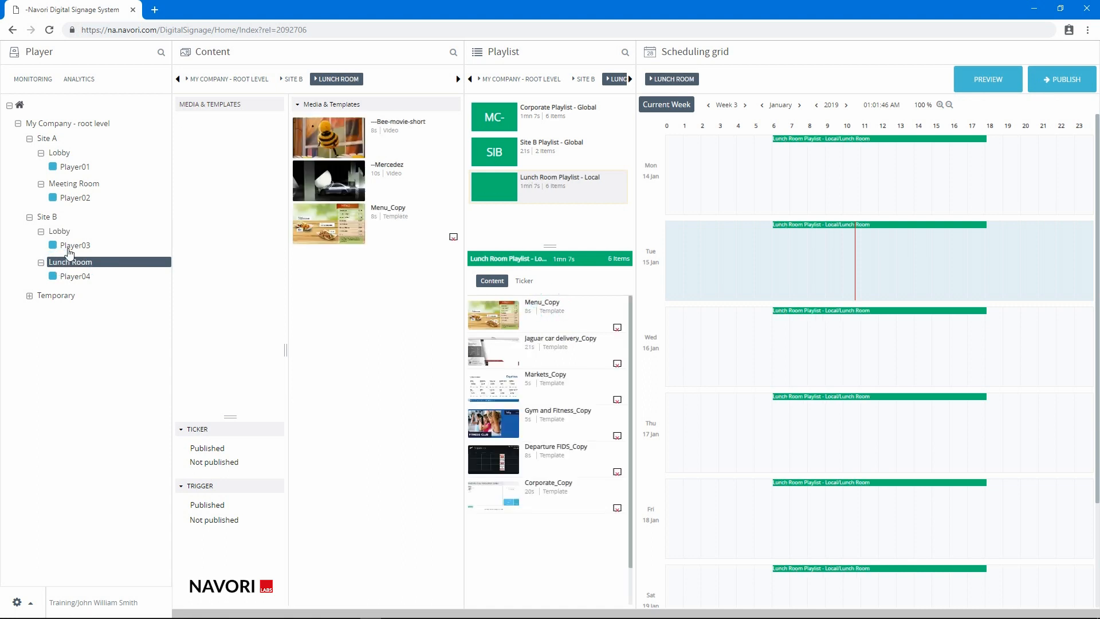
Add a new group named Site C under My Company - root level
left_click(57, 123)
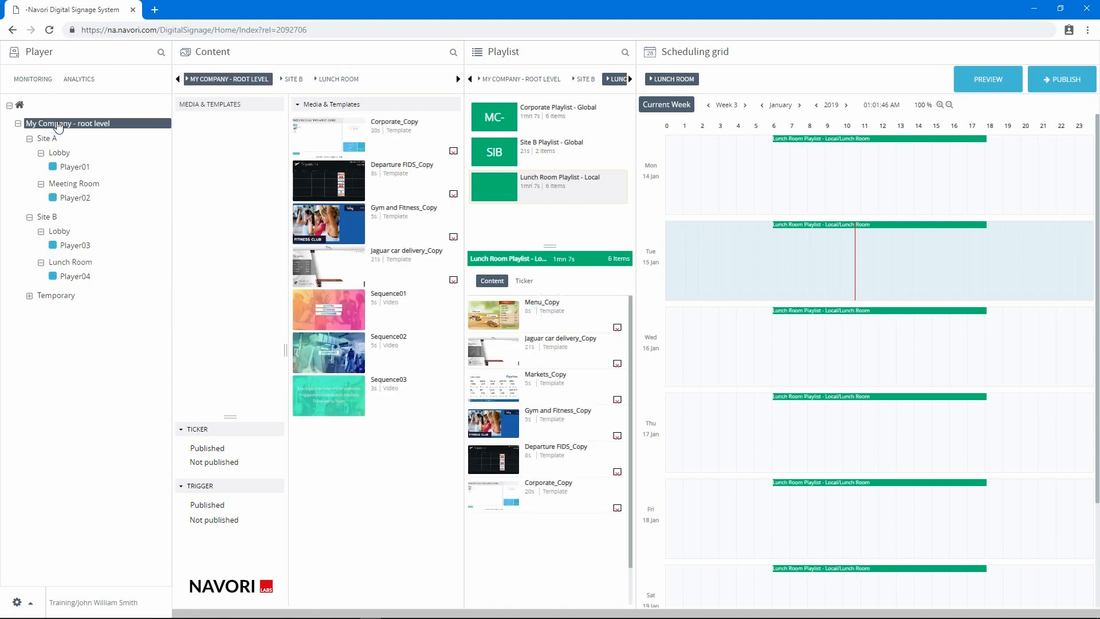
right_click(57, 122)
left_click(66, 134)
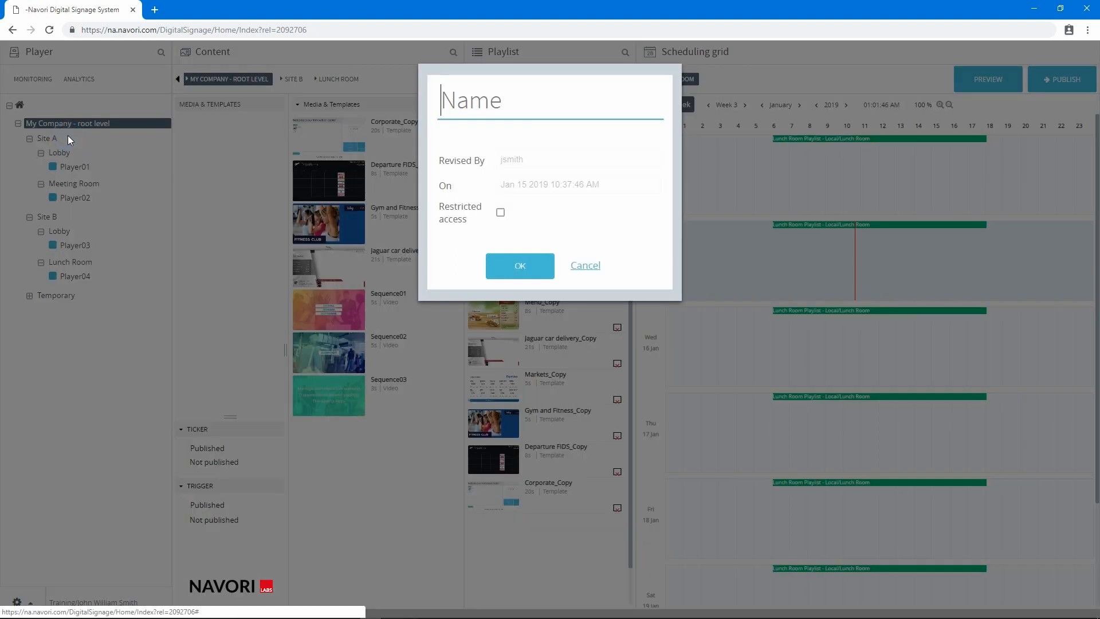
type("Sit")
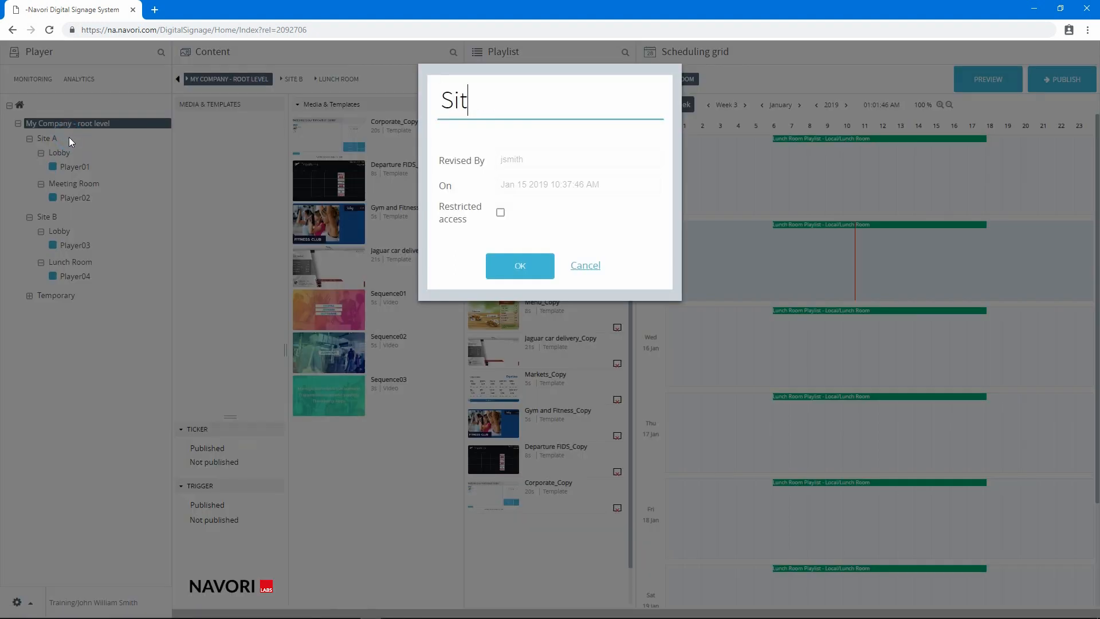
type("e C")
left_click(509, 266)
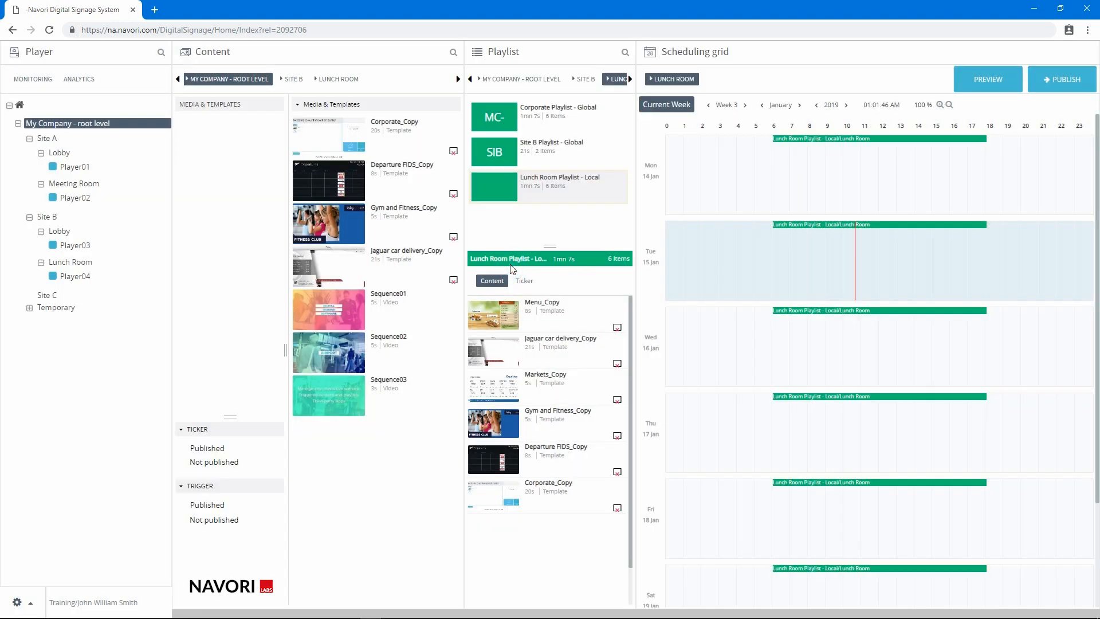
Add a subgroup named Lobby inside Site C
left_click(50, 296)
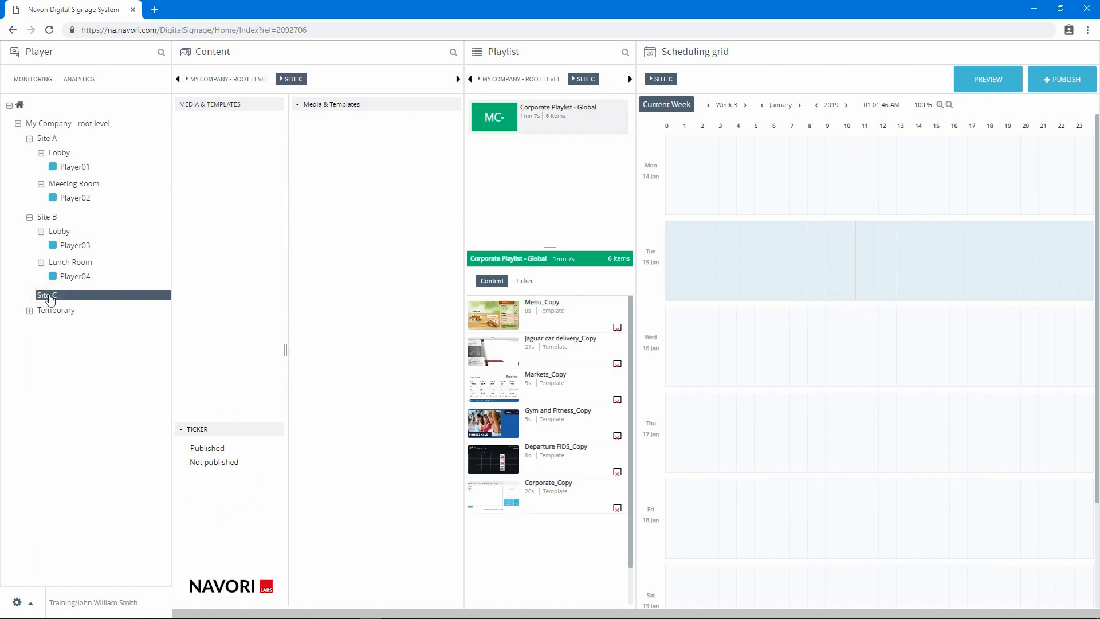
right_click(50, 297)
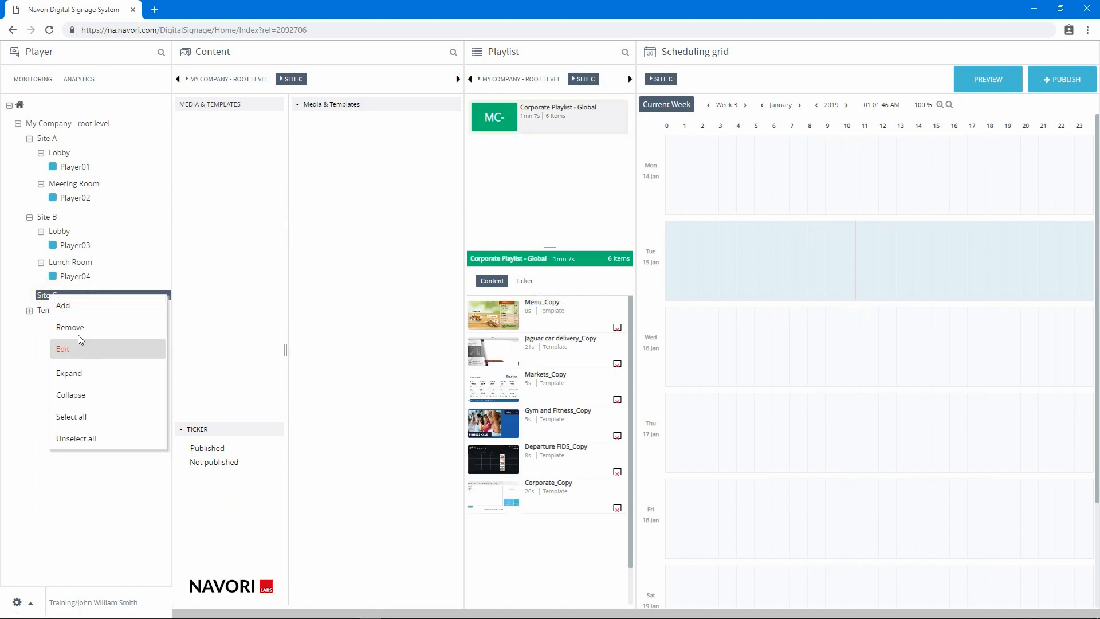
left_click(75, 303)
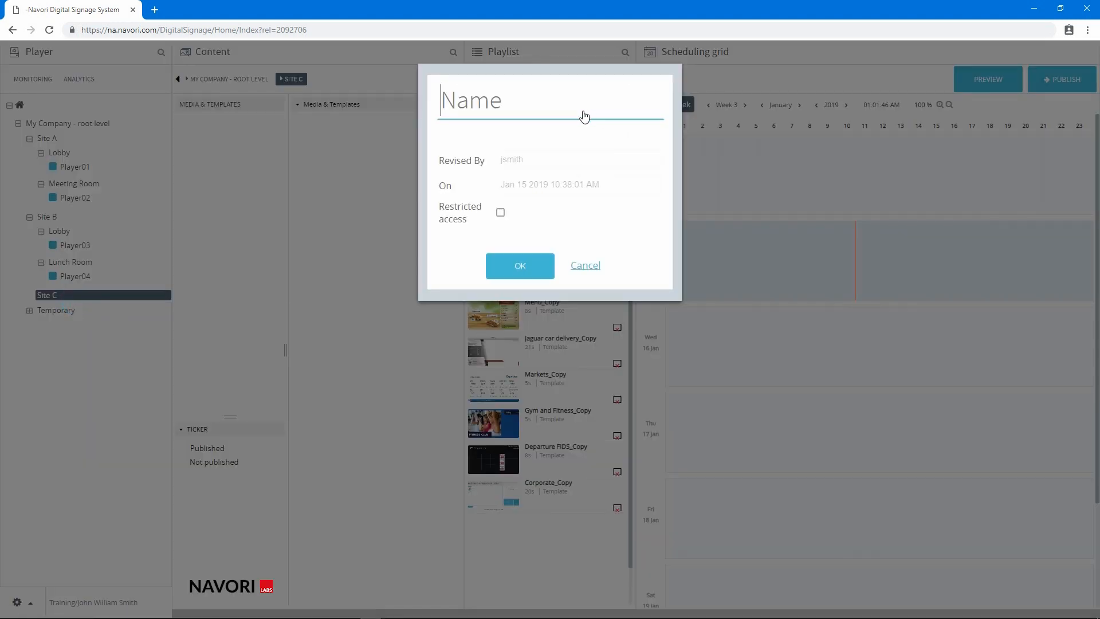
type("Lobby")
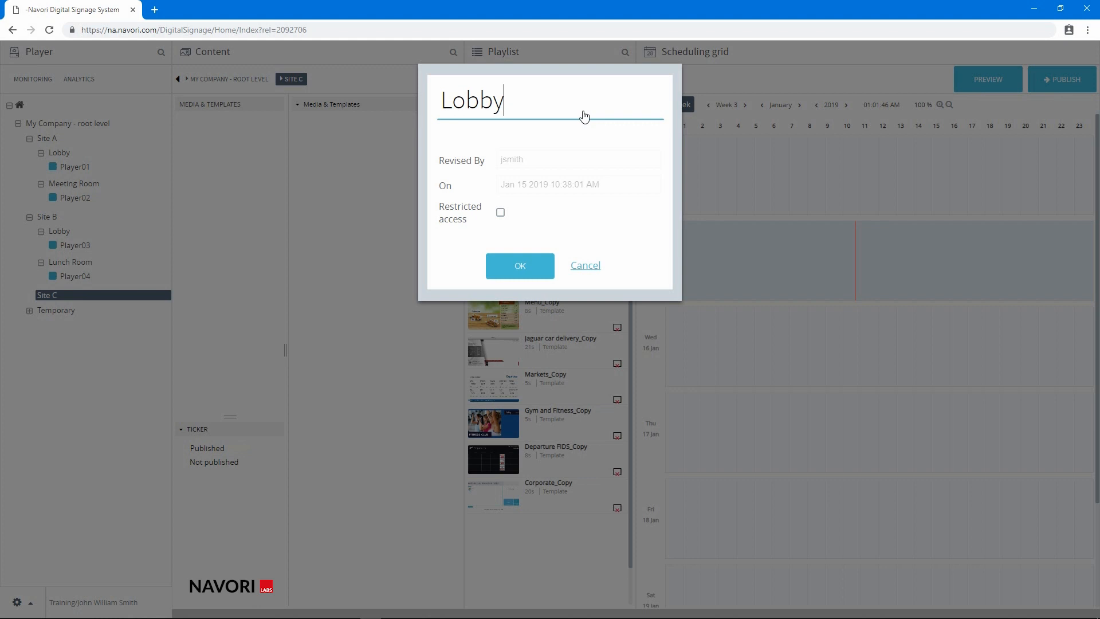
left_click(526, 266)
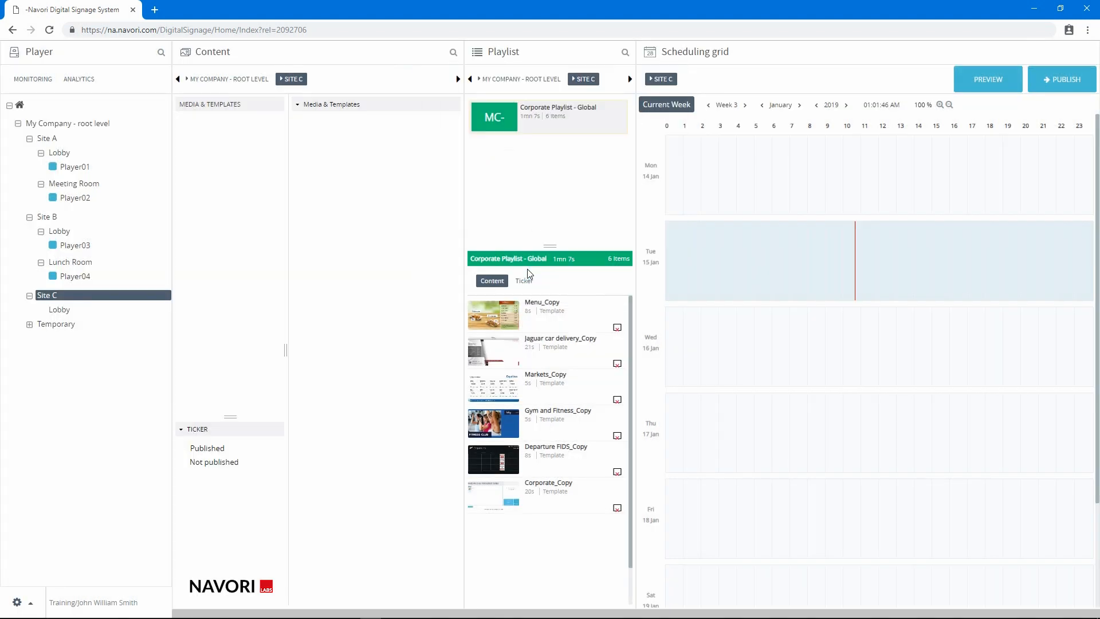
Move Player05 from the Temporary group into the Lobby group of Site C
left_click(30, 325)
left_click(44, 339)
right_click(55, 342)
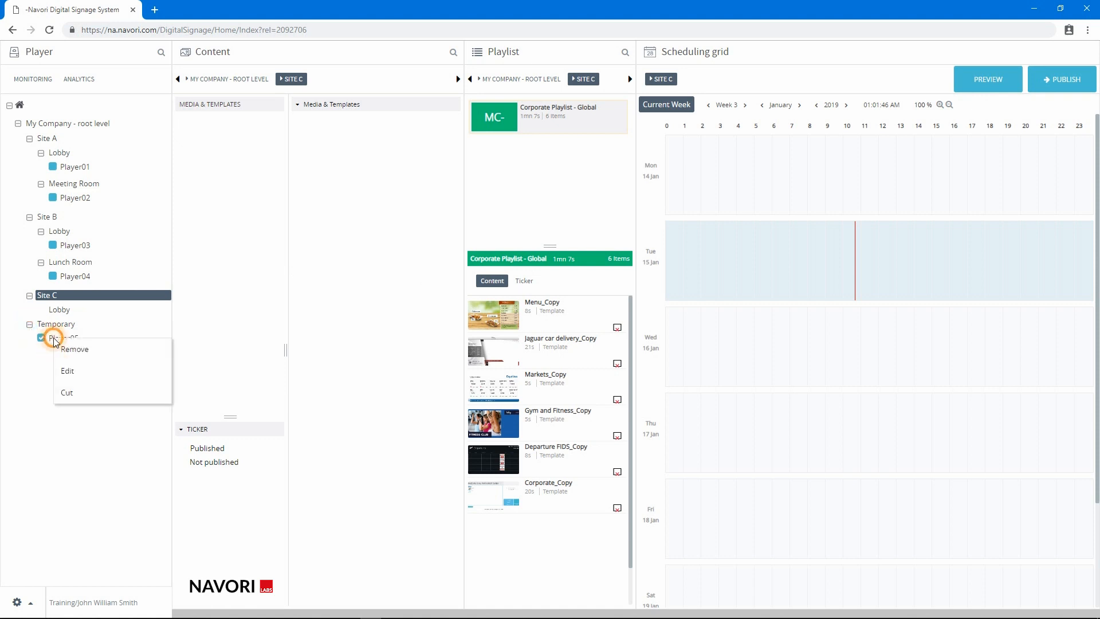
left_click(67, 394)
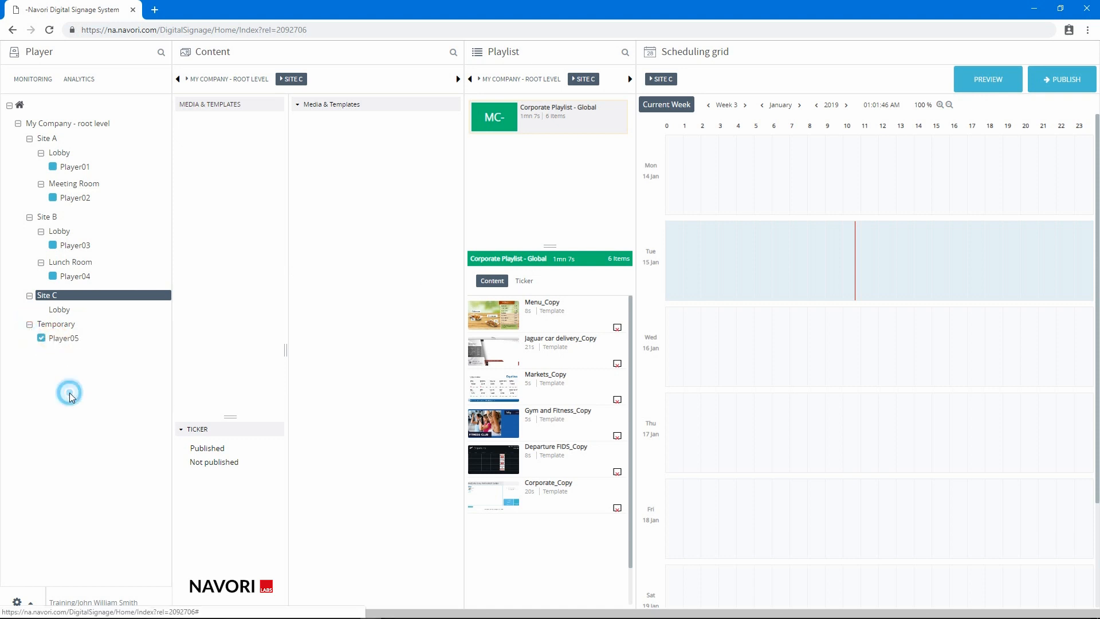
left_click(58, 311)
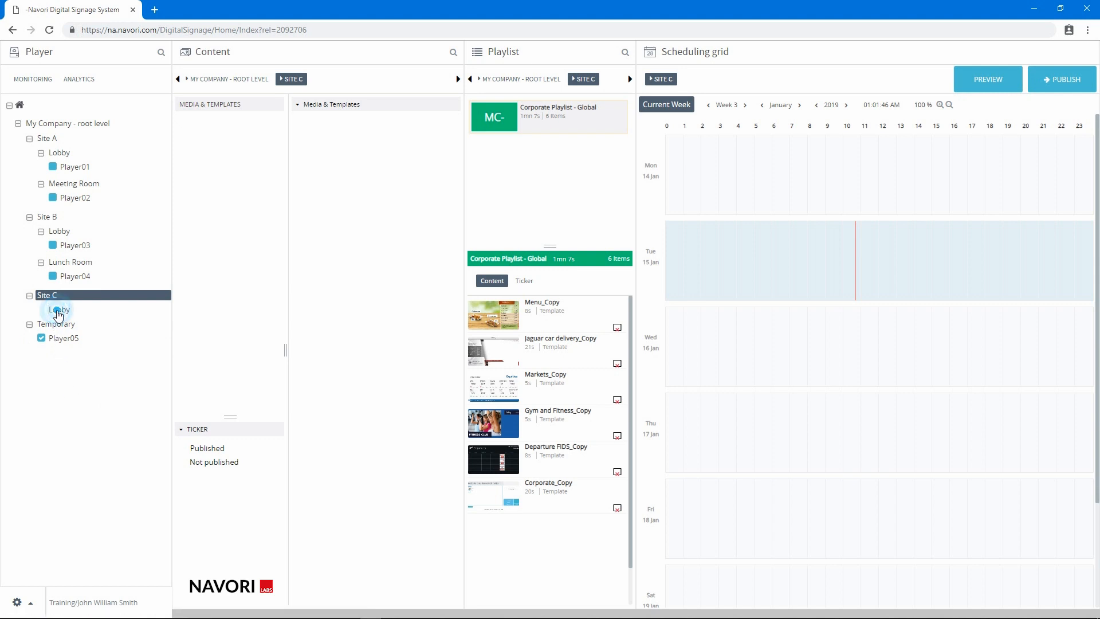
right_click(58, 313)
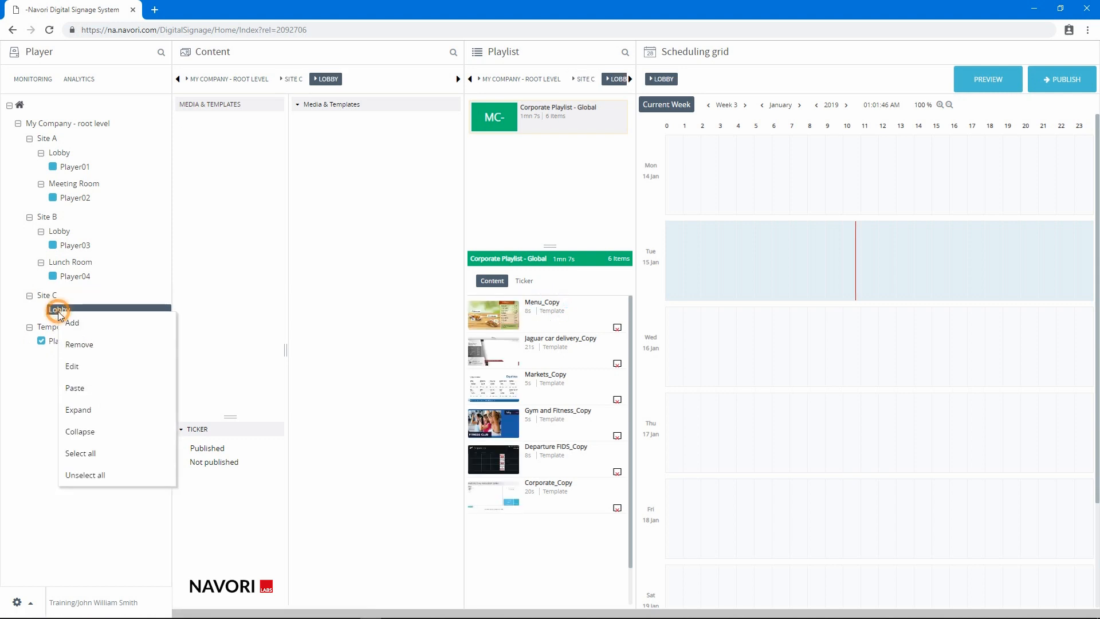
left_click(74, 388)
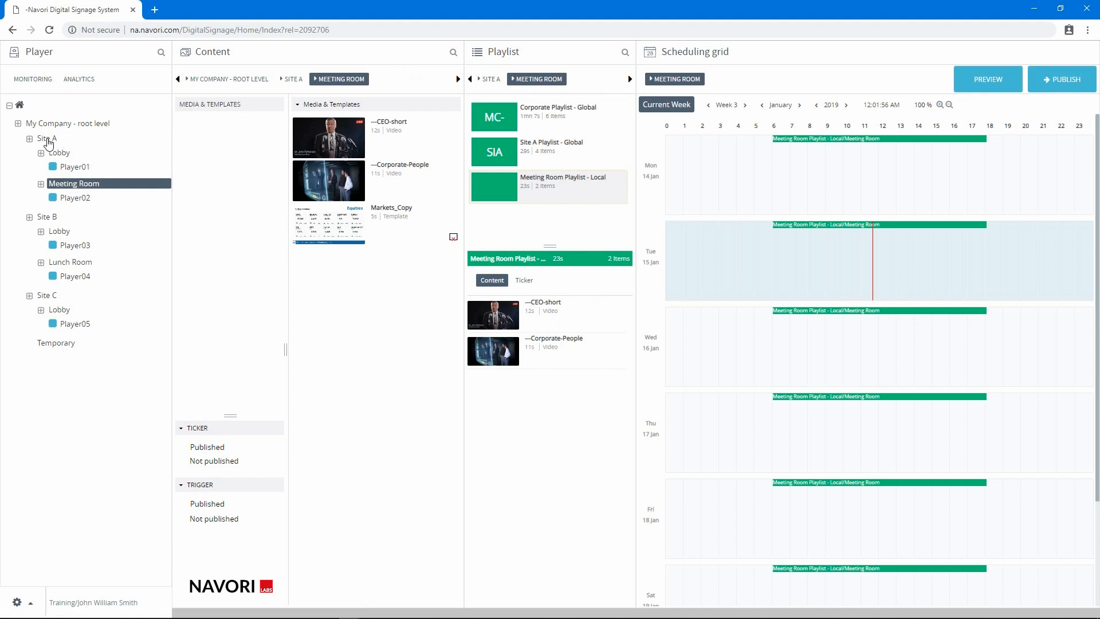
Review the content and playlists available at the Site A level and at the My Company root level
left_click(48, 139)
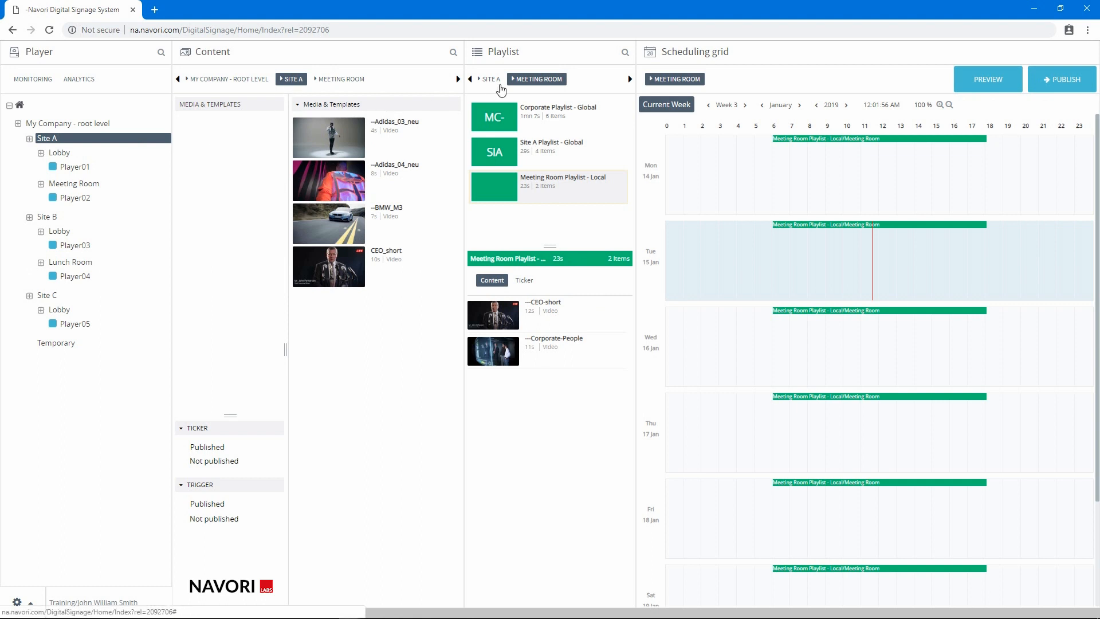
left_click(493, 81)
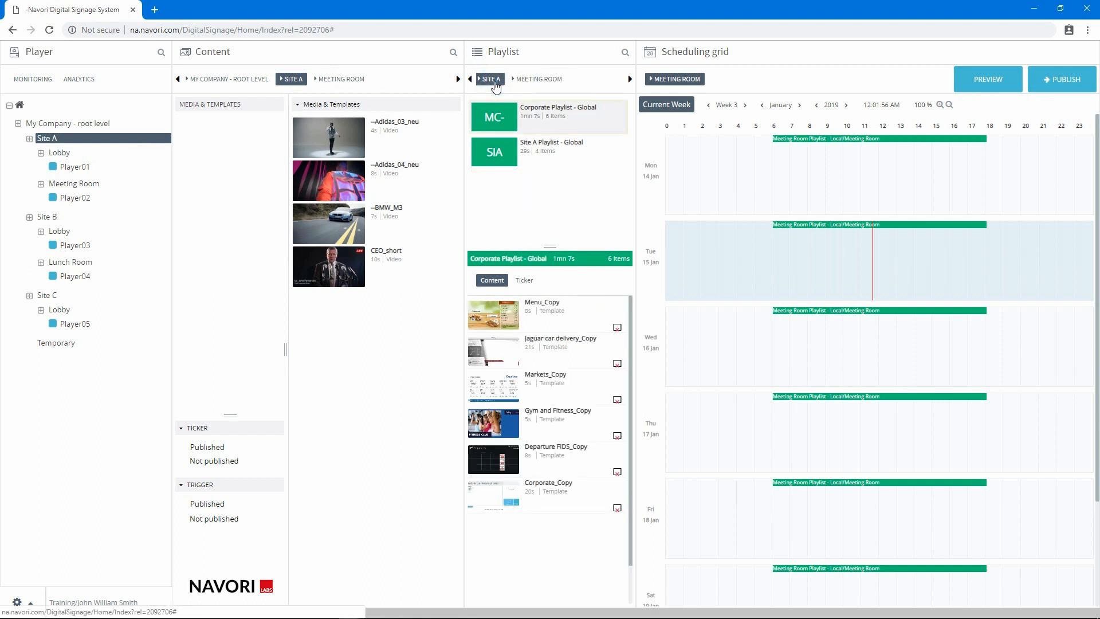
left_click(55, 123)
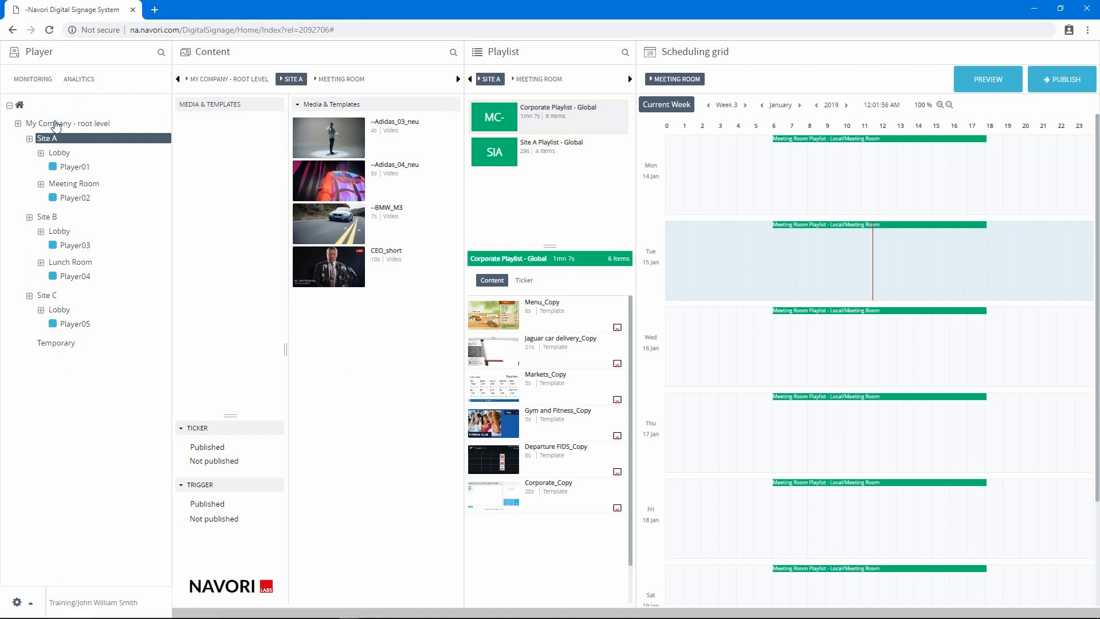
left_click(469, 80)
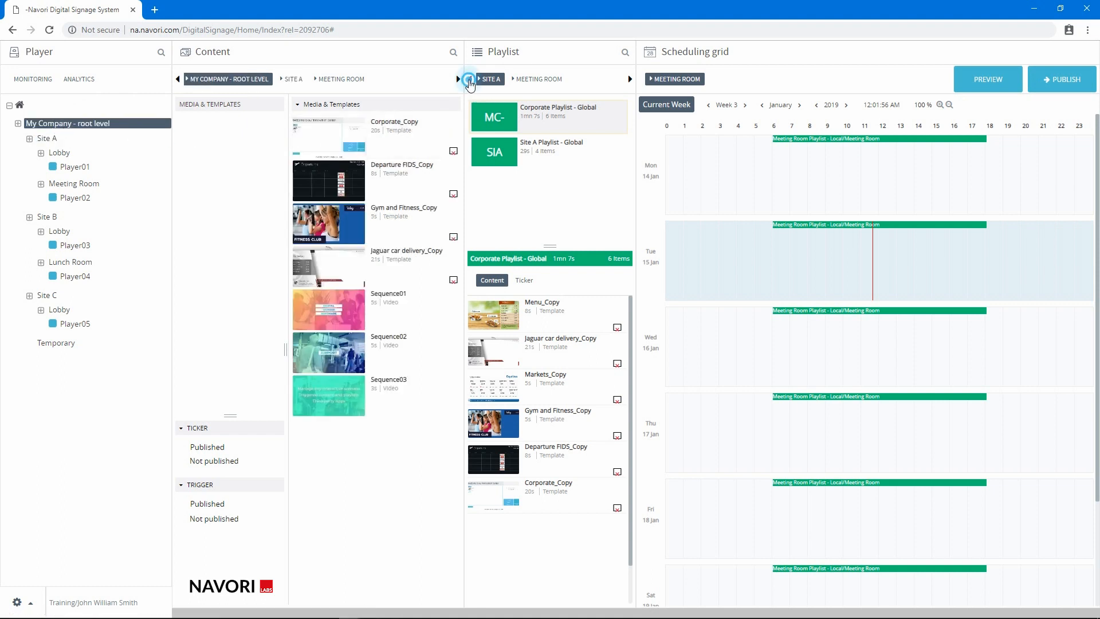
left_click(494, 80)
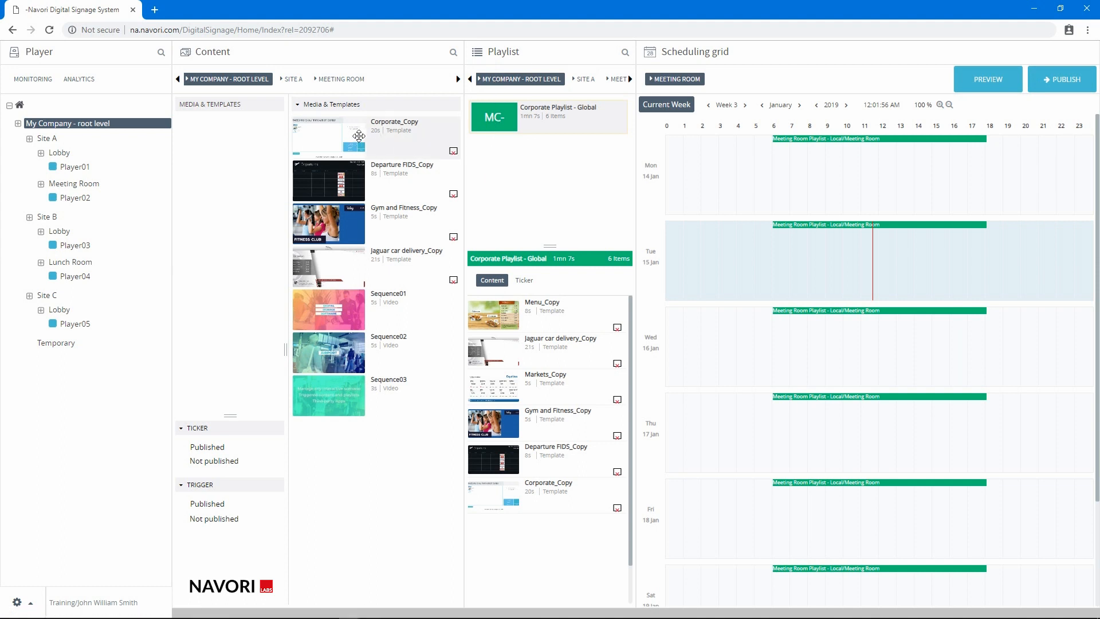
Add the root-level Corporate_Copy template and the Meeting Room's Markets_Copy template to Meeting Room Playlist - Local
left_click(619, 79)
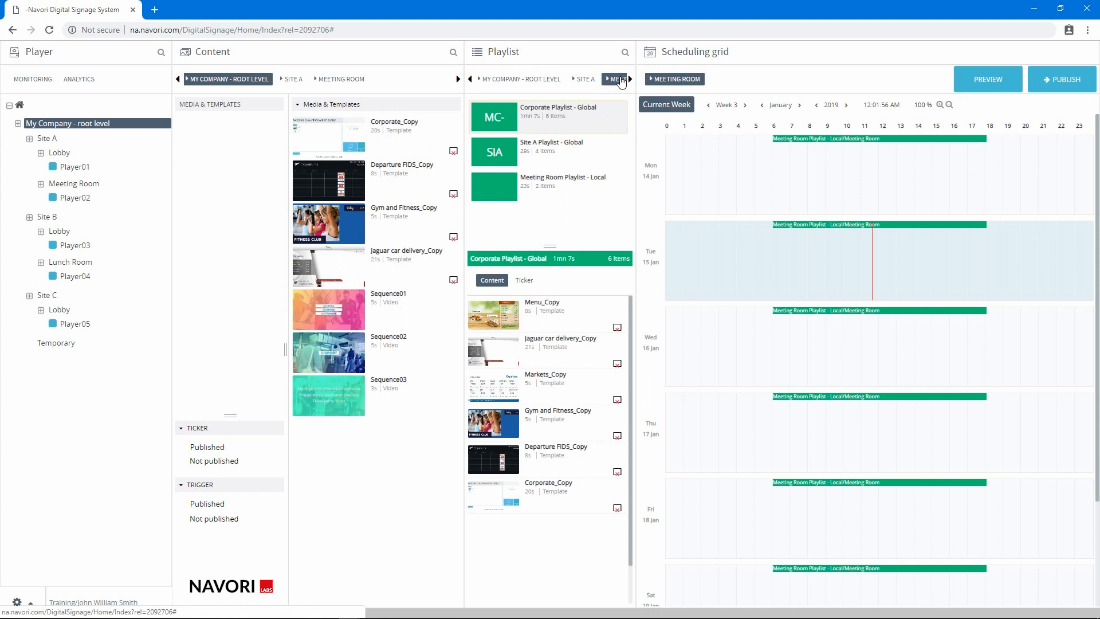
left_click(509, 188)
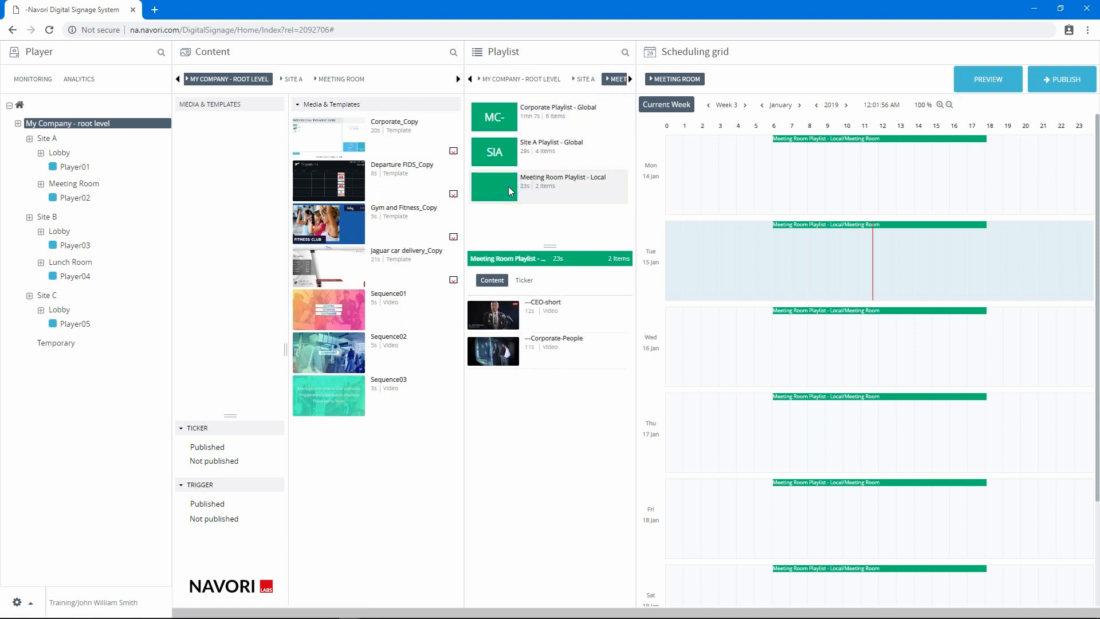
left_click_drag(332, 141, 533, 445)
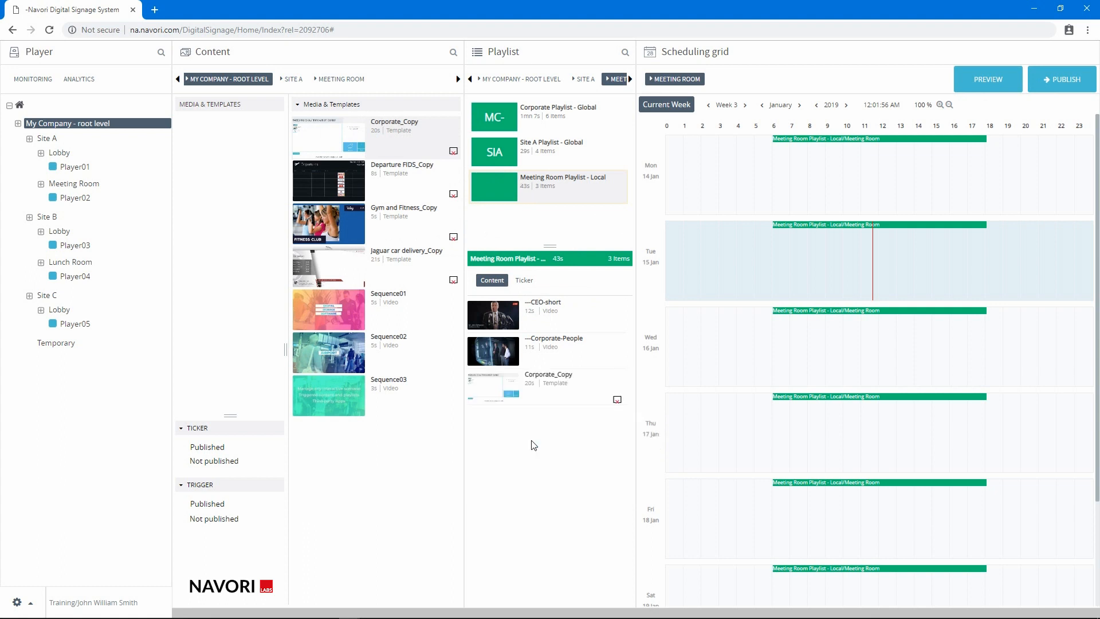
left_click(340, 80)
left_click_drag(329, 221, 527, 431)
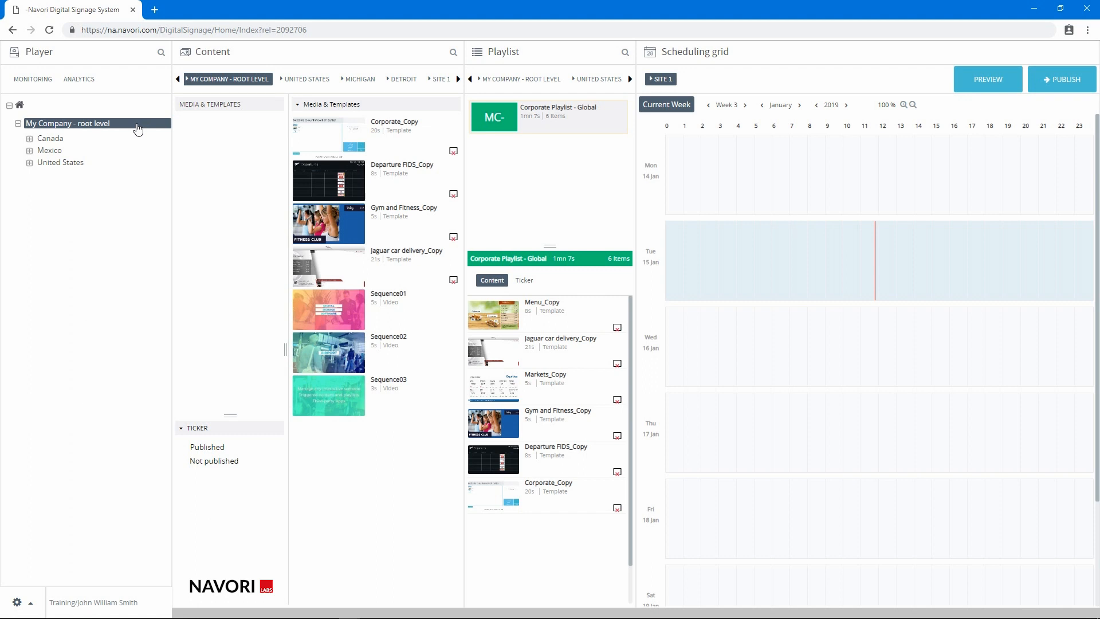
Expand the United States group to examine its Michigan and New York branches, including the Detroit, Buffalo and Rochester sites
left_click(135, 124)
left_click(46, 165)
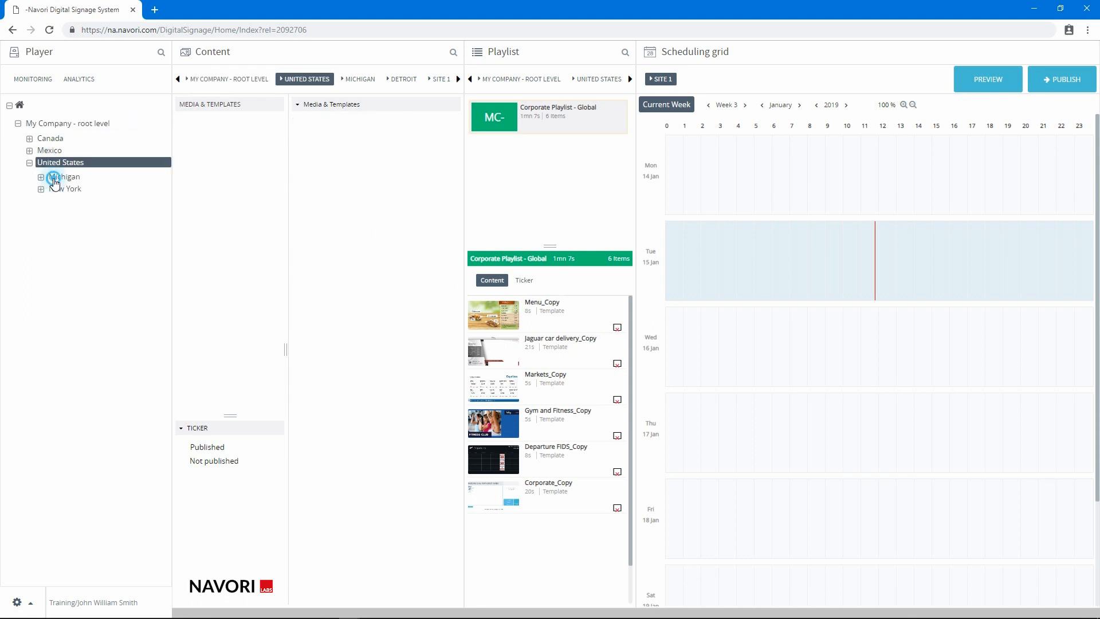
left_click(55, 179)
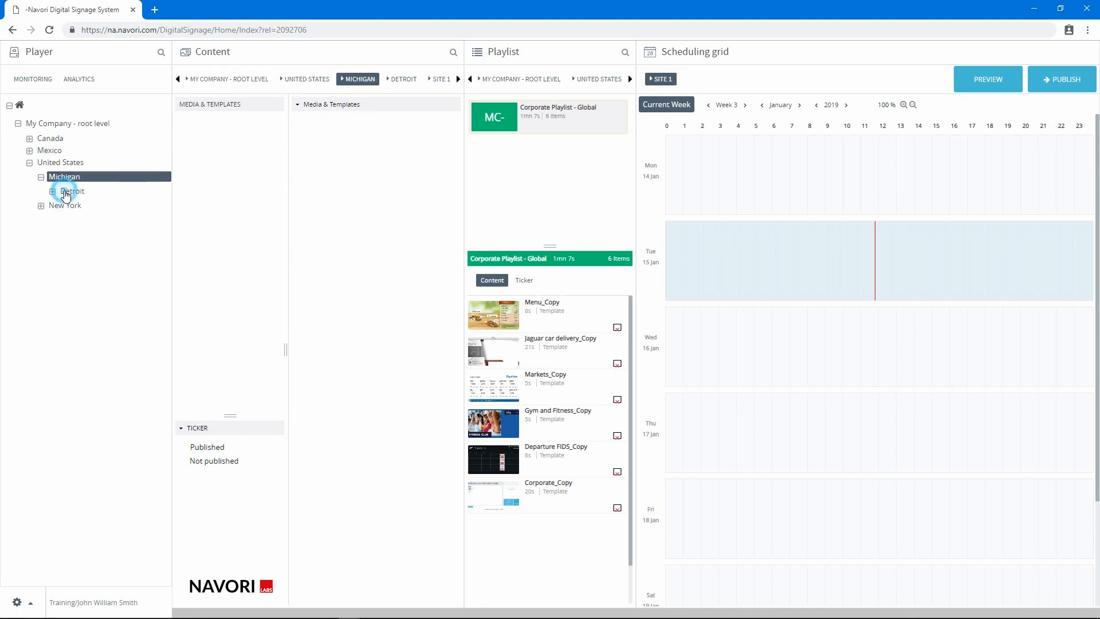
left_click(66, 193)
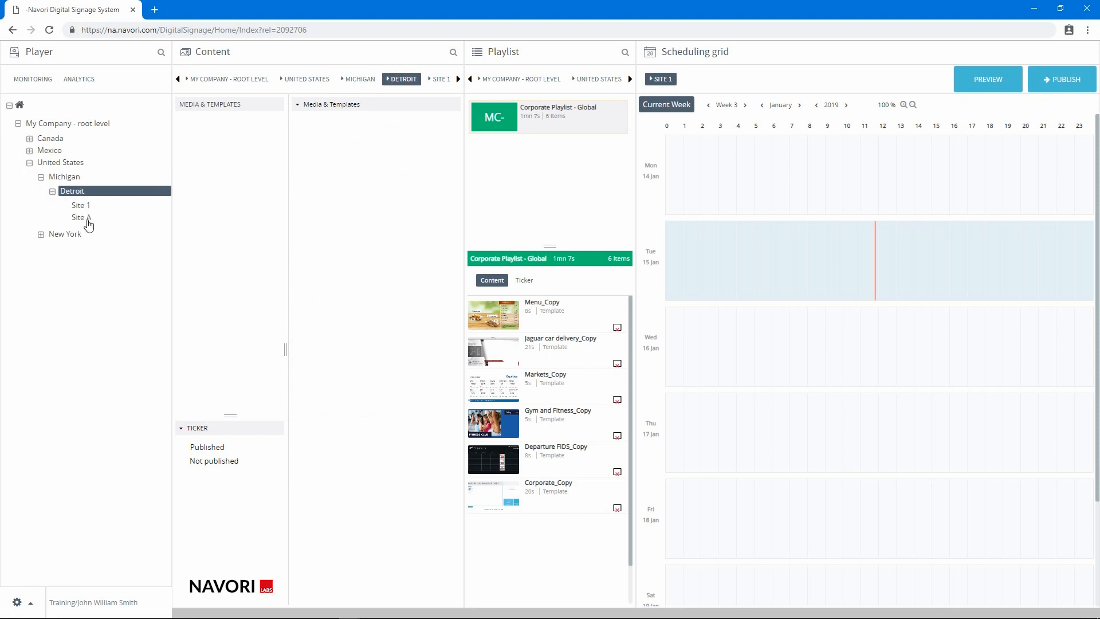
left_click(60, 236)
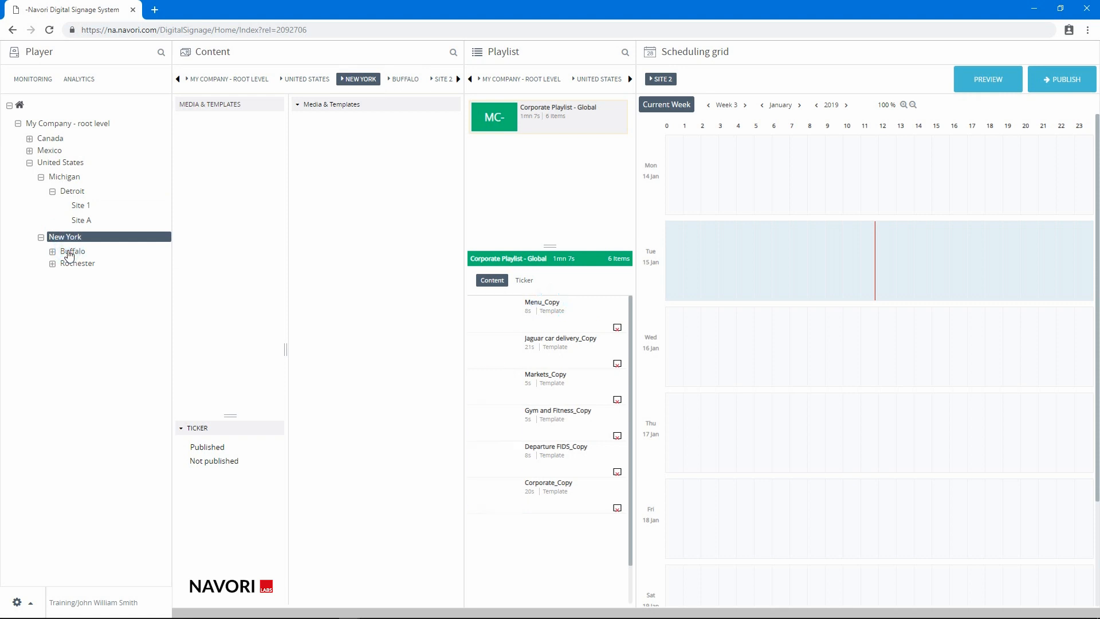
left_click(69, 253)
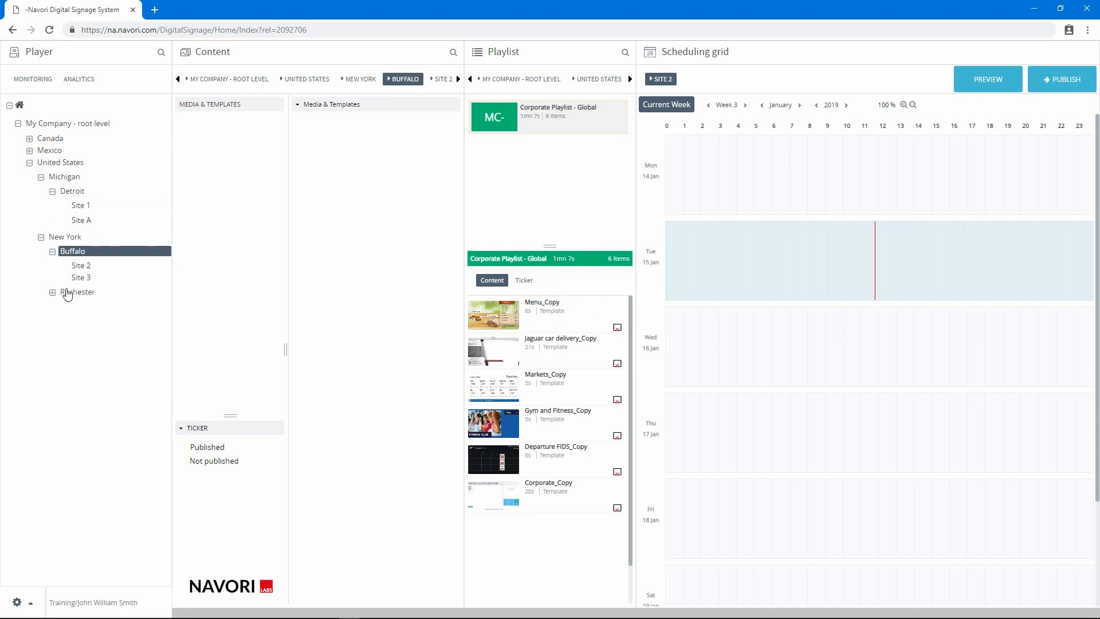
left_click(68, 294)
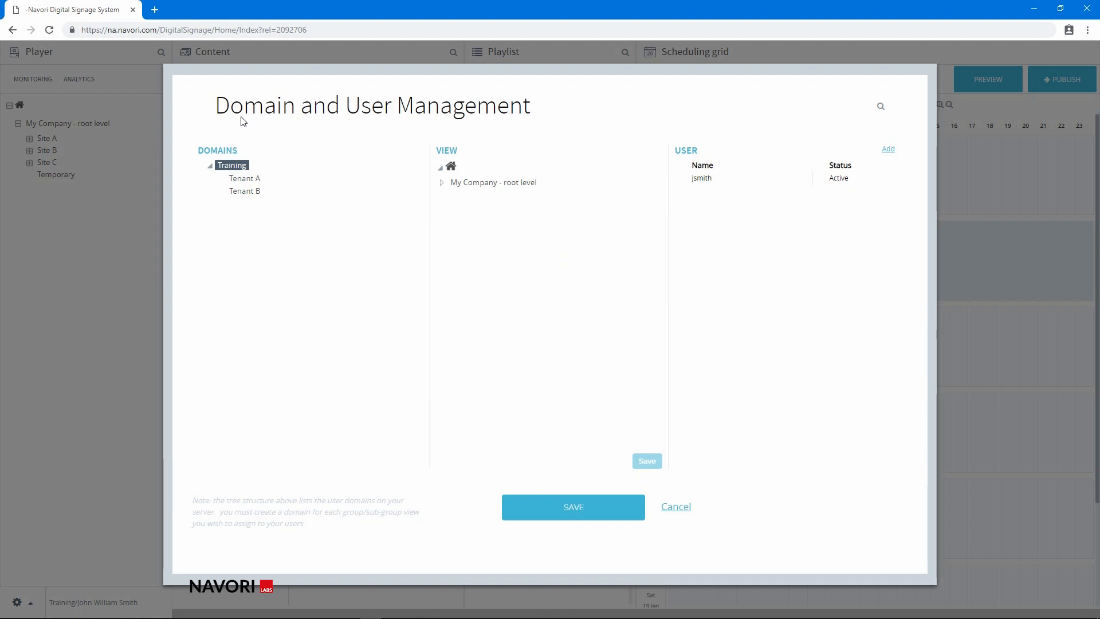
Select the Tenant A domain in Domain and User Management and sign in as Tenant A with the account password
left_click(246, 180)
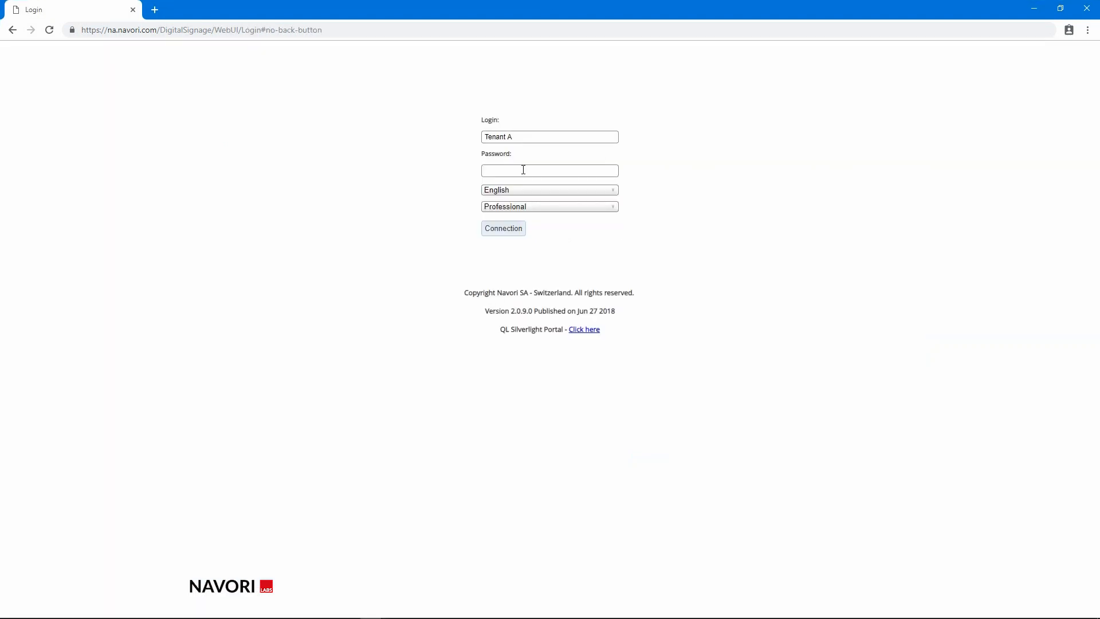
left_click(522, 169)
key("Return")
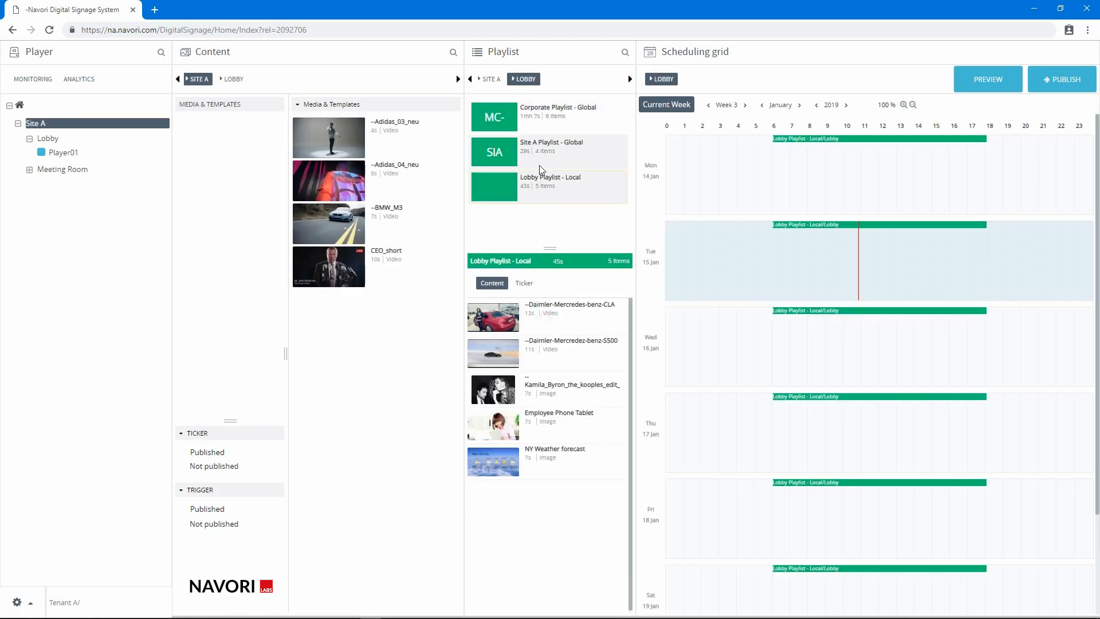
Expand the Meeting Room group and add a new group named Common Area under Site A
left_click(30, 171)
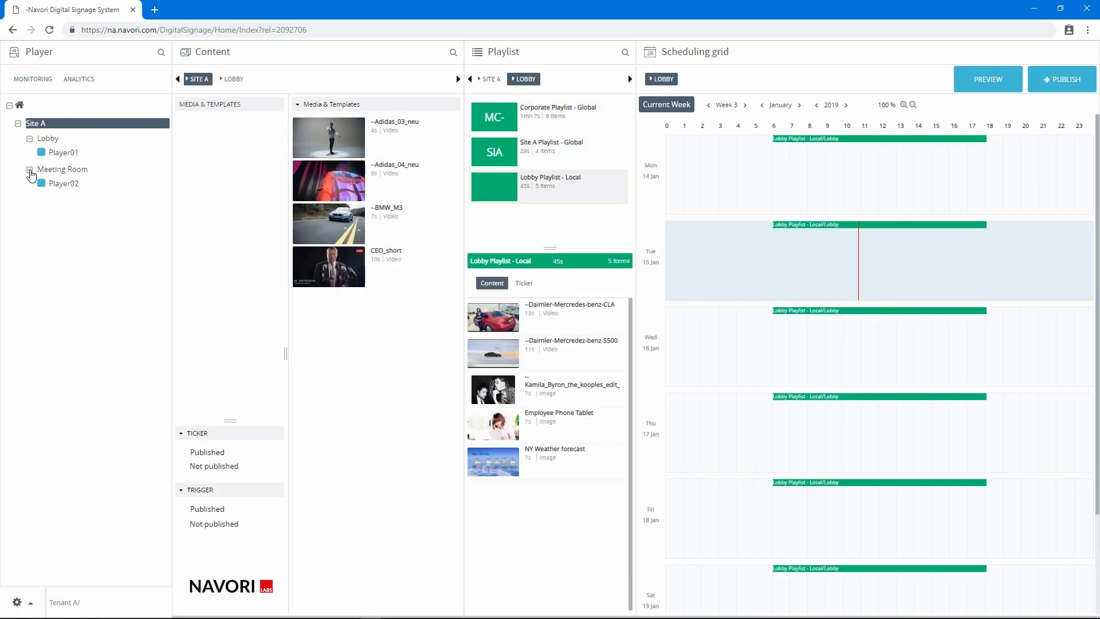
right_click(36, 126)
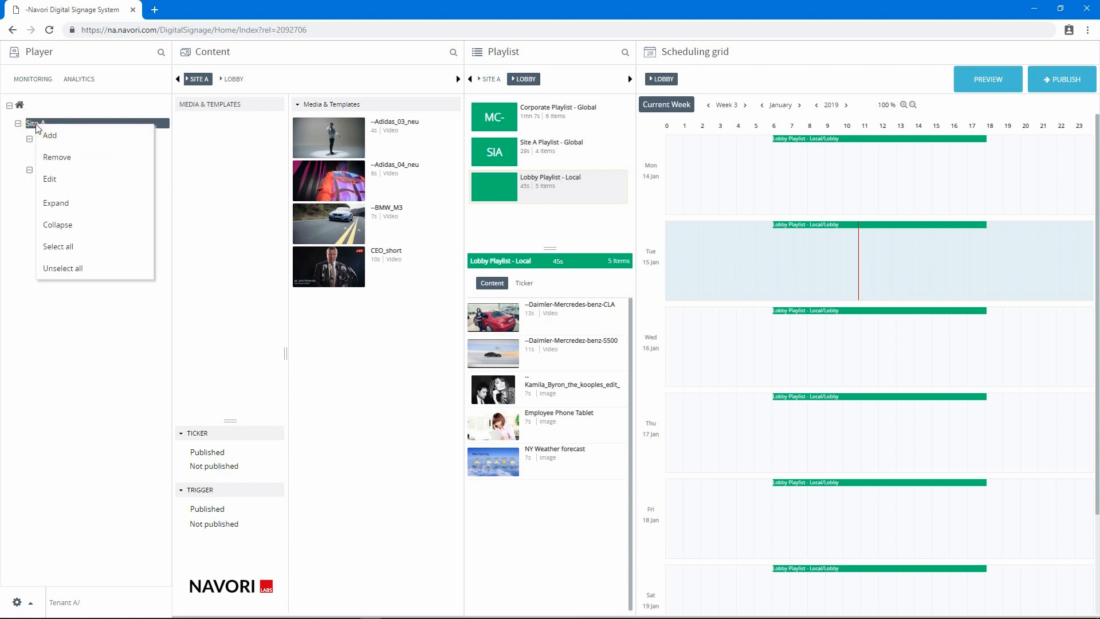
left_click(48, 138)
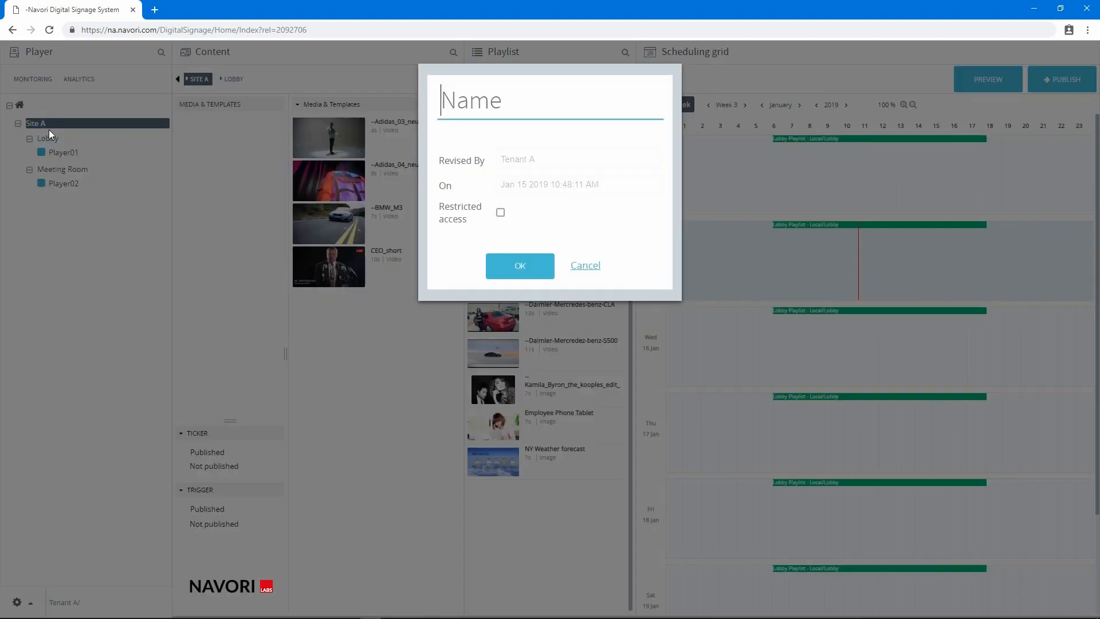
type("Comm")
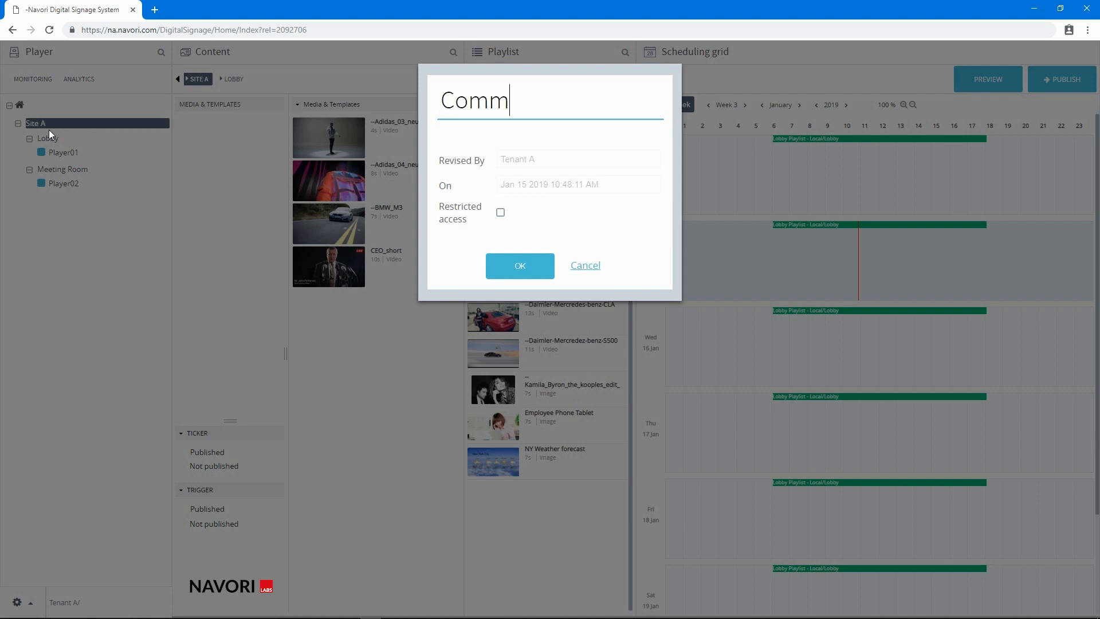
type("on Area")
left_click(499, 280)
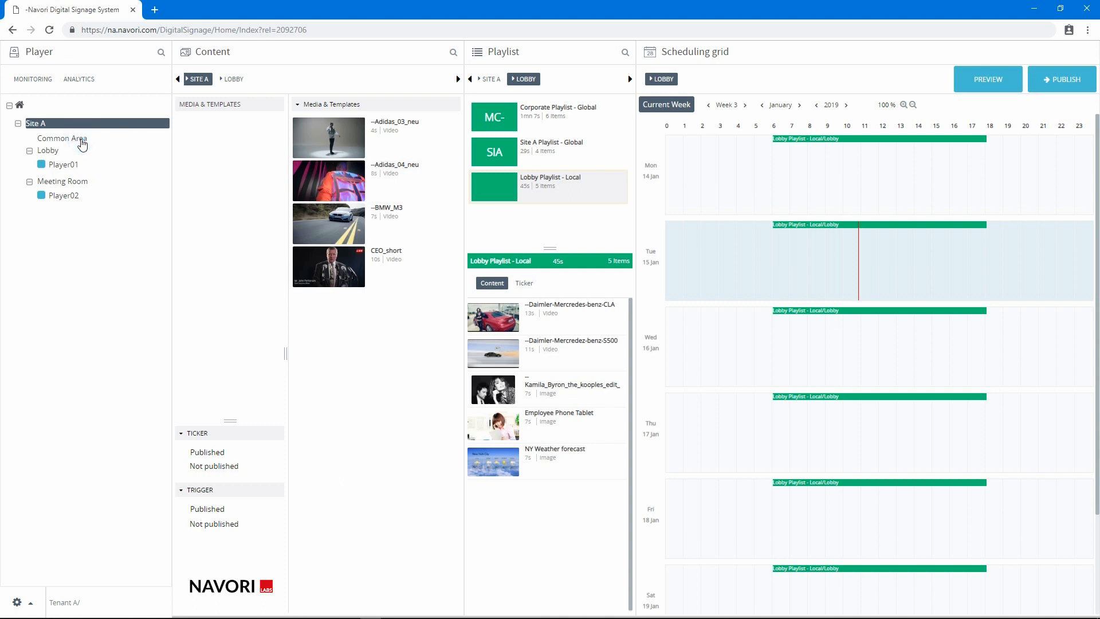
left_click(82, 143)
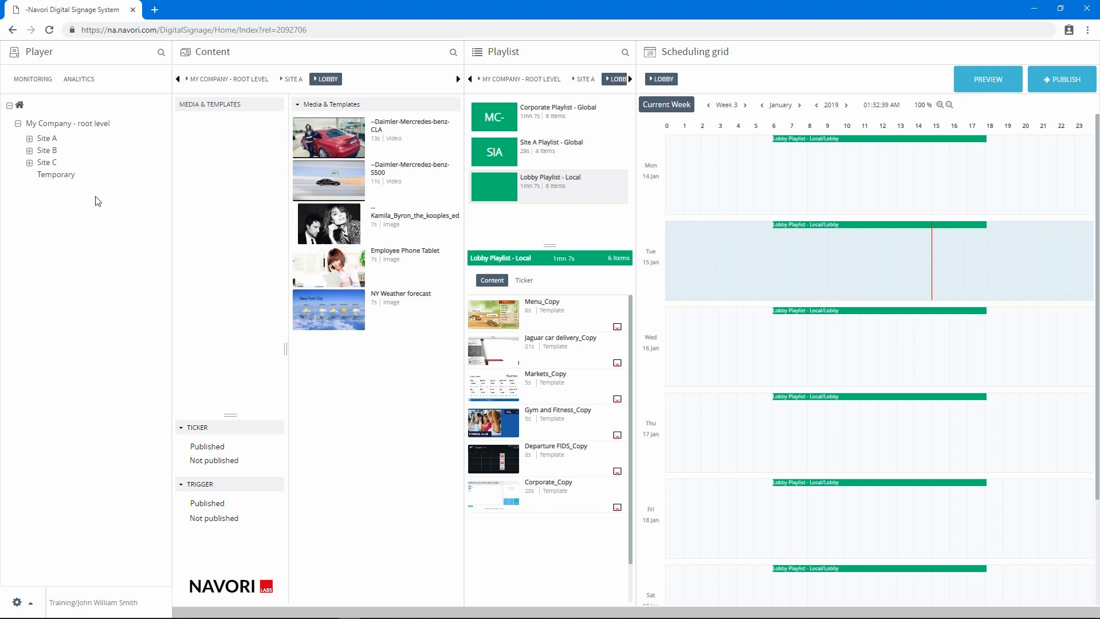
Expand Site A's Lobby and Meeting Room groups and move Player01 and Player02 from the Lobby to the Temporary group
left_click(29, 141)
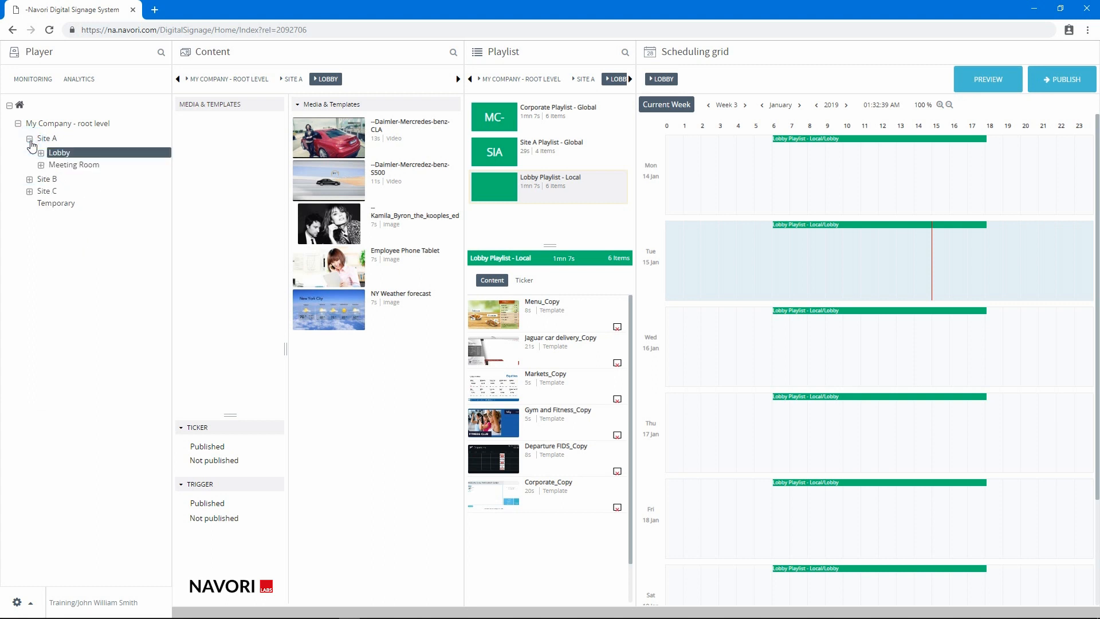
left_click(41, 153)
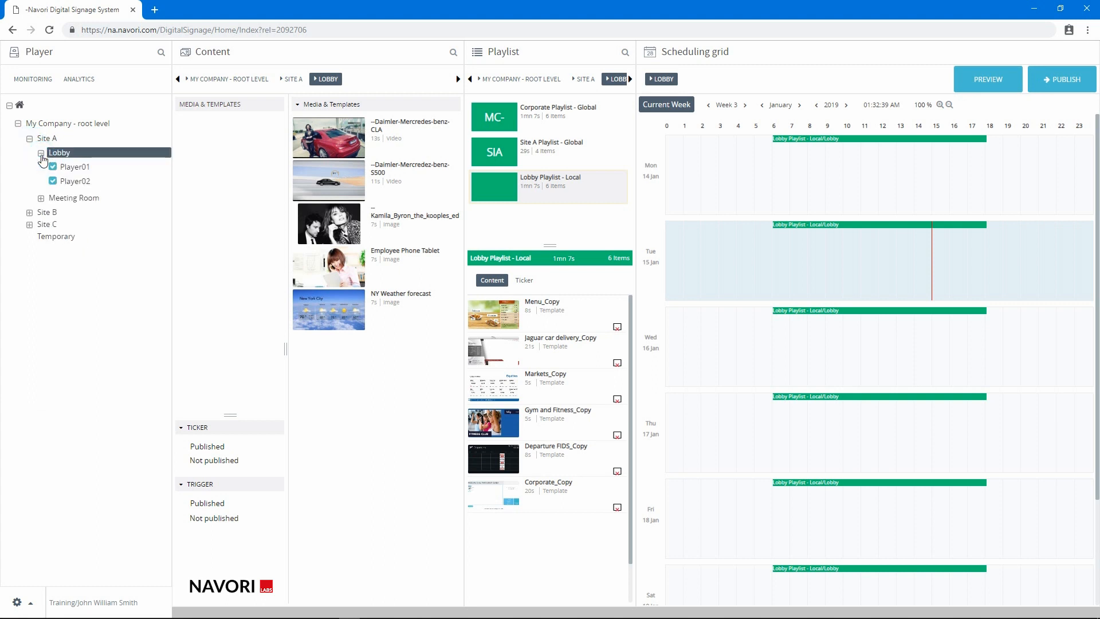
left_click(41, 199)
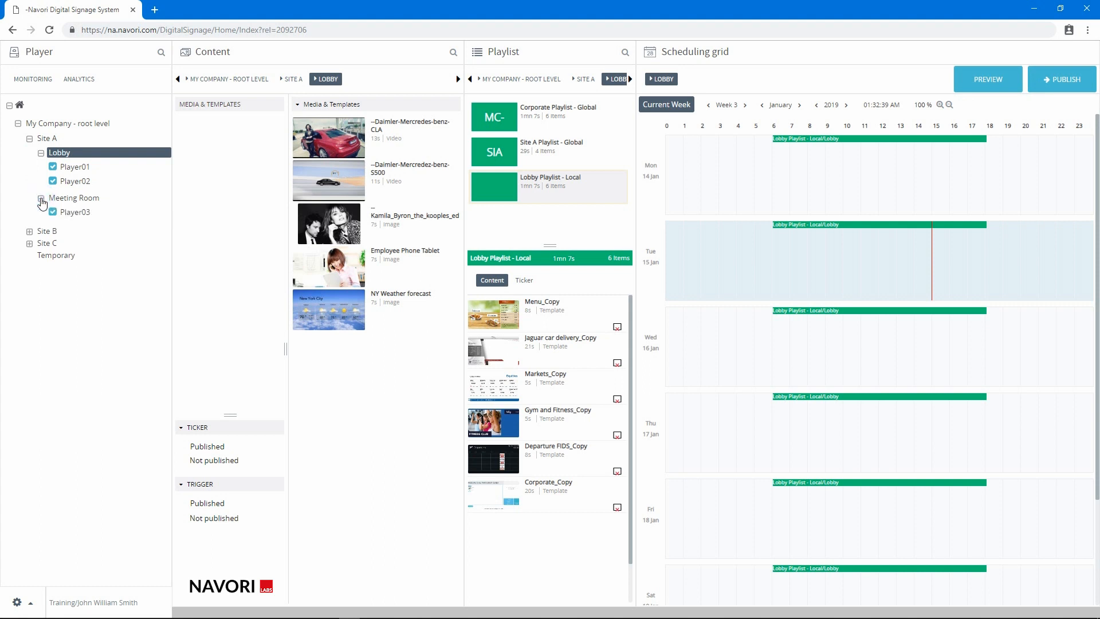
left_click(77, 168)
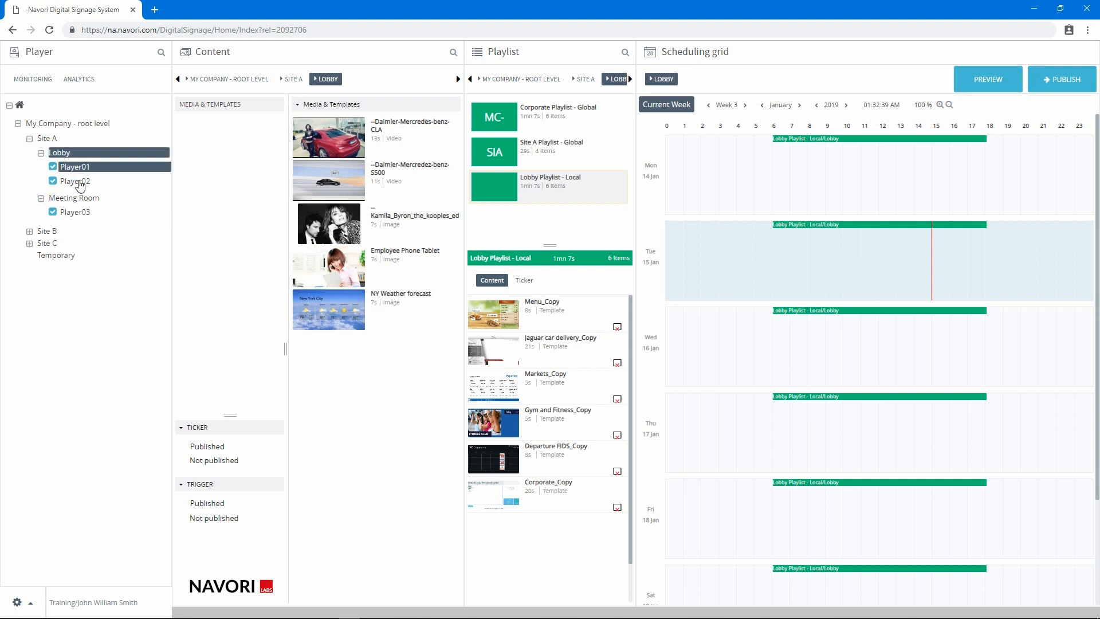
right_click(78, 167)
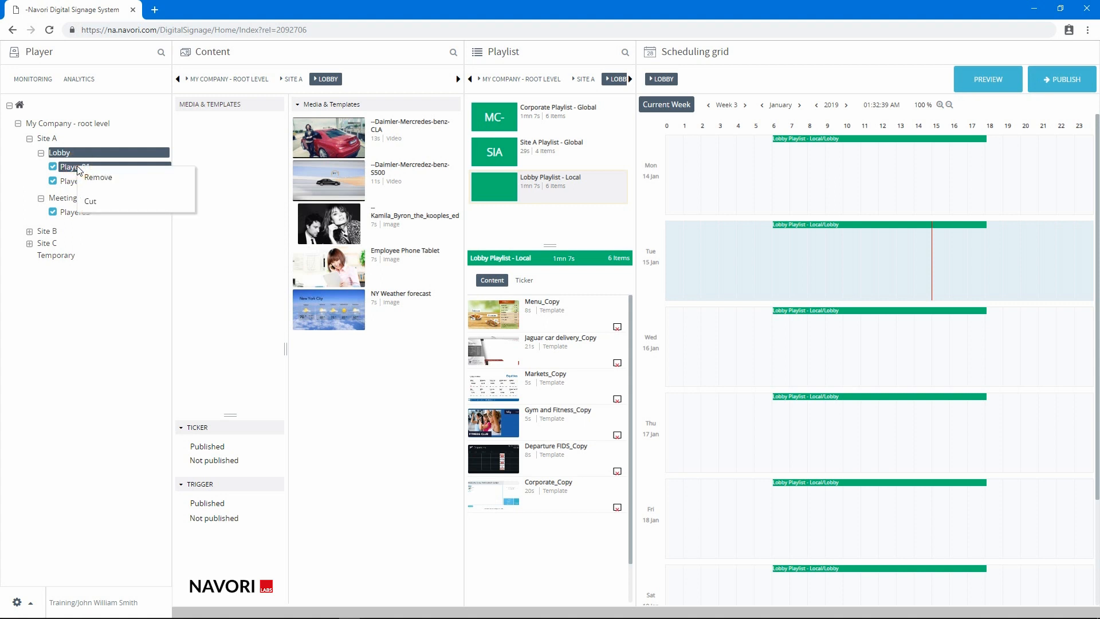
left_click(89, 203)
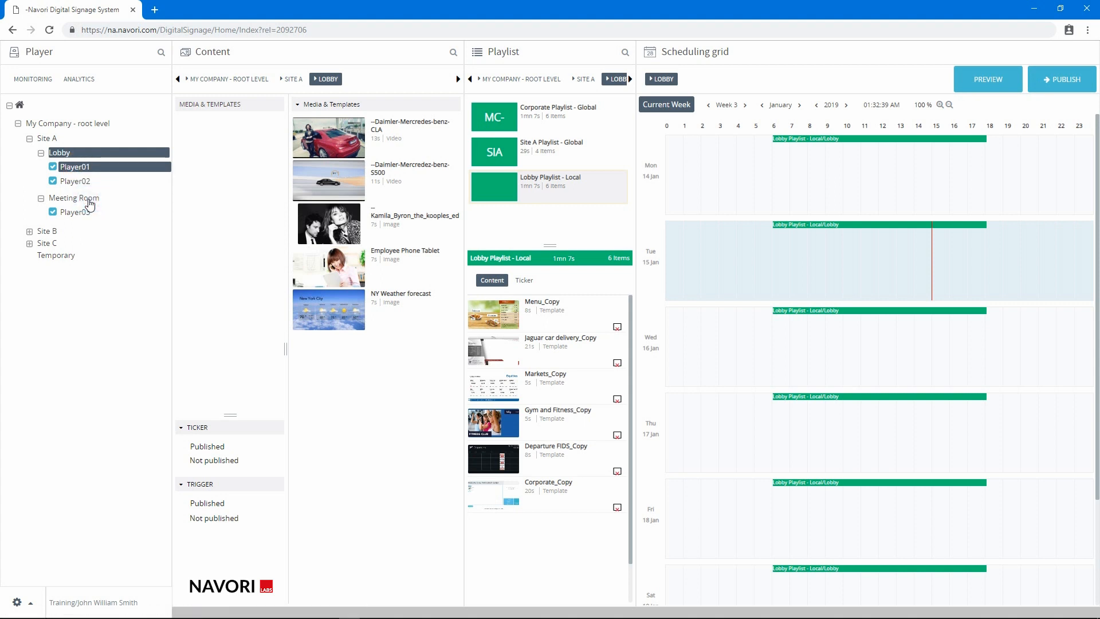
right_click(43, 257)
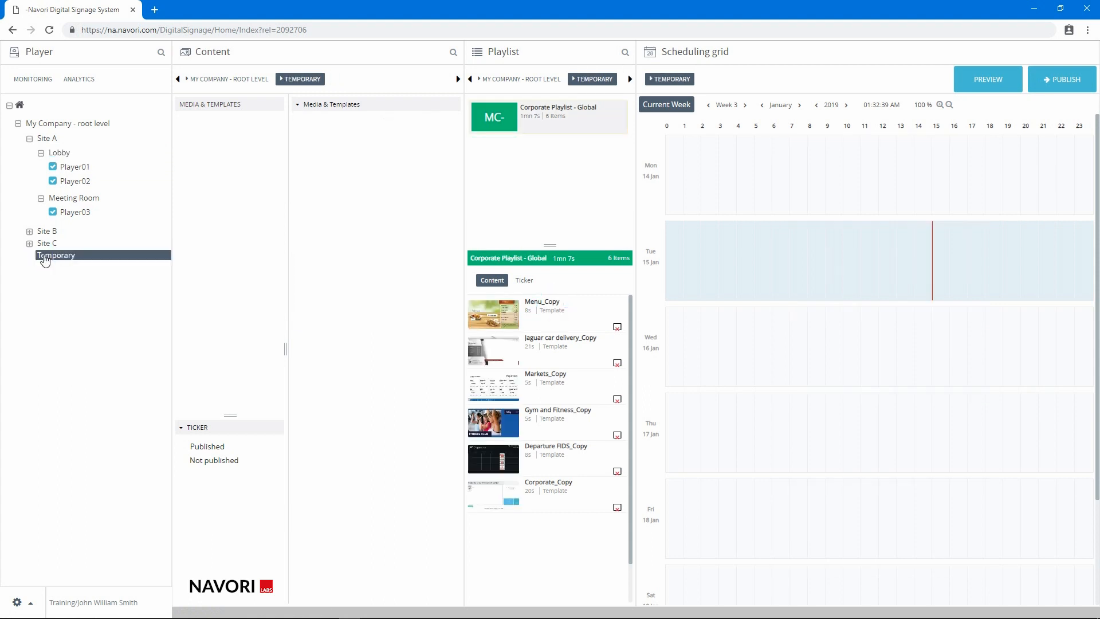
right_click(46, 259)
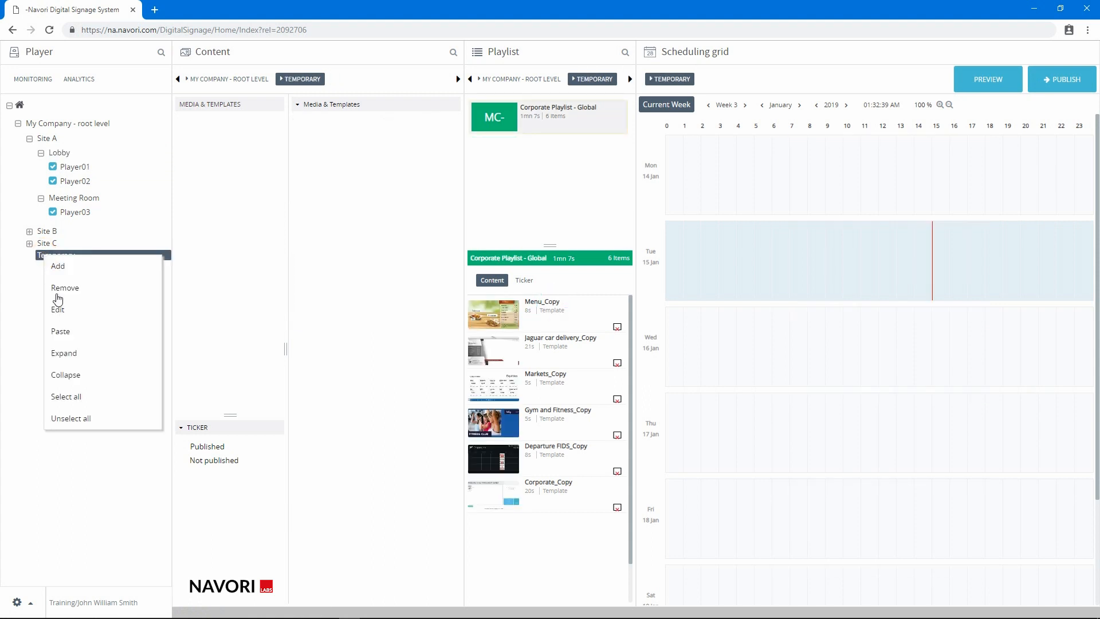
left_click(61, 332)
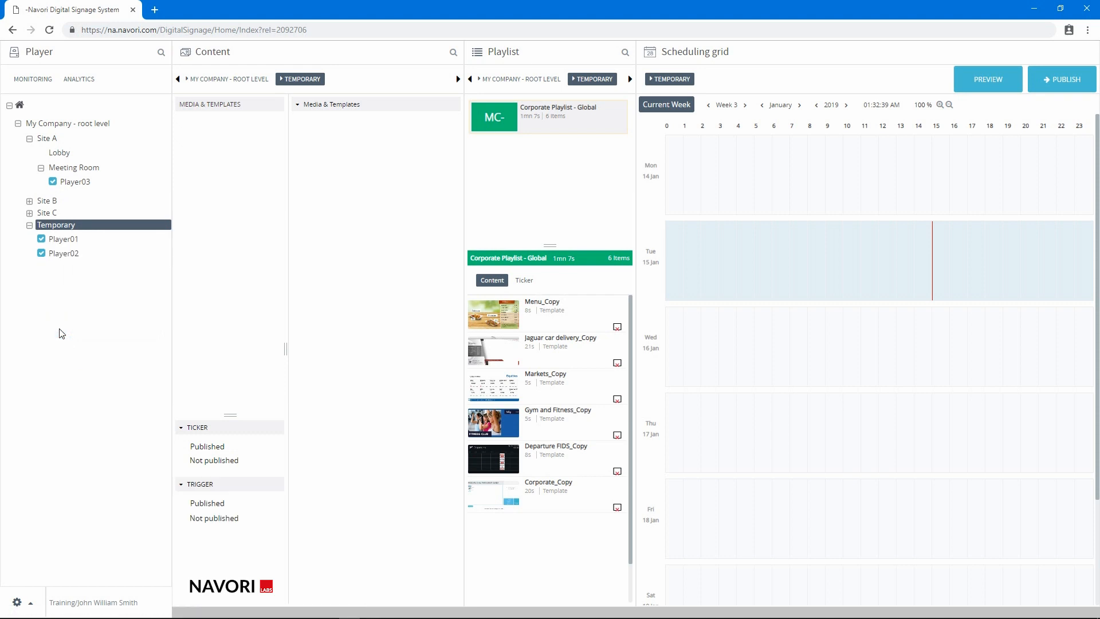
Add a subgroup named North under Site A's Lobby group
left_click(59, 152)
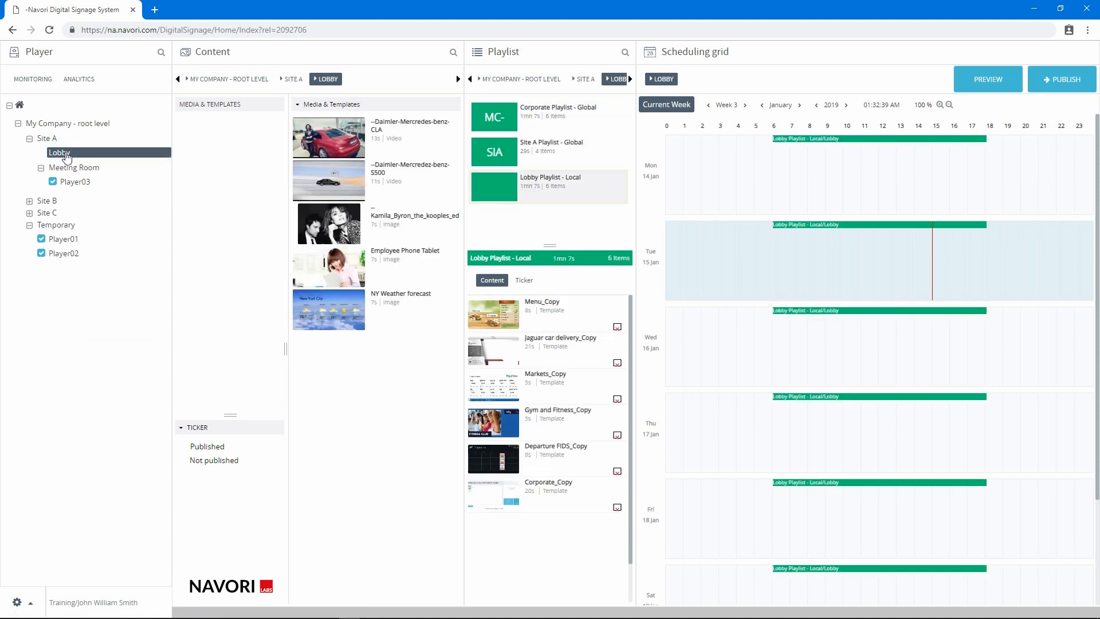
right_click(67, 154)
left_click(80, 164)
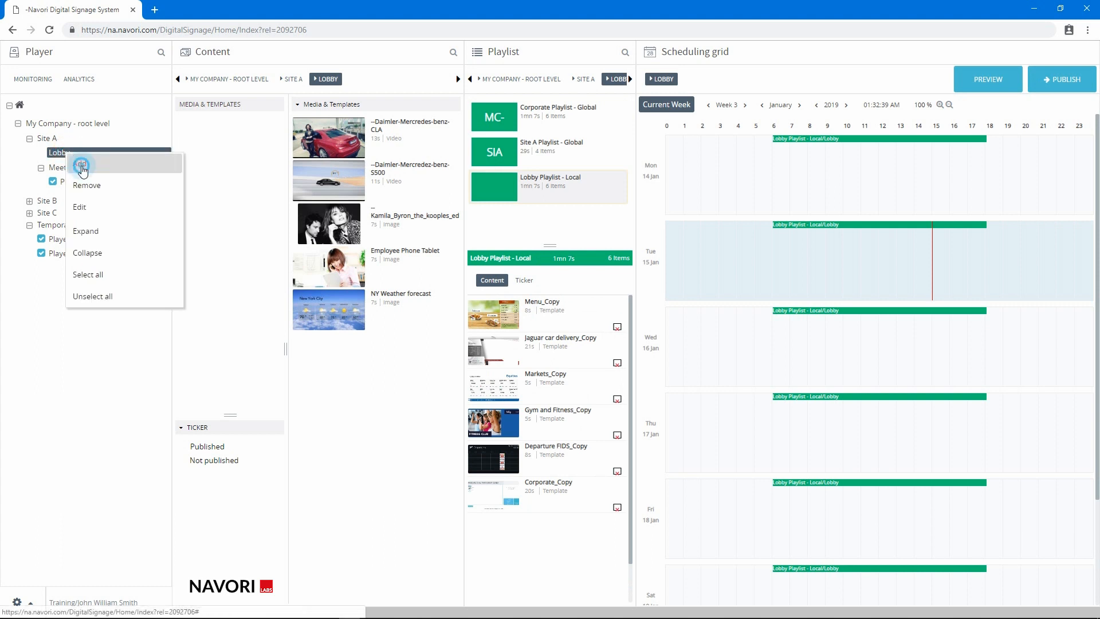
type("North")
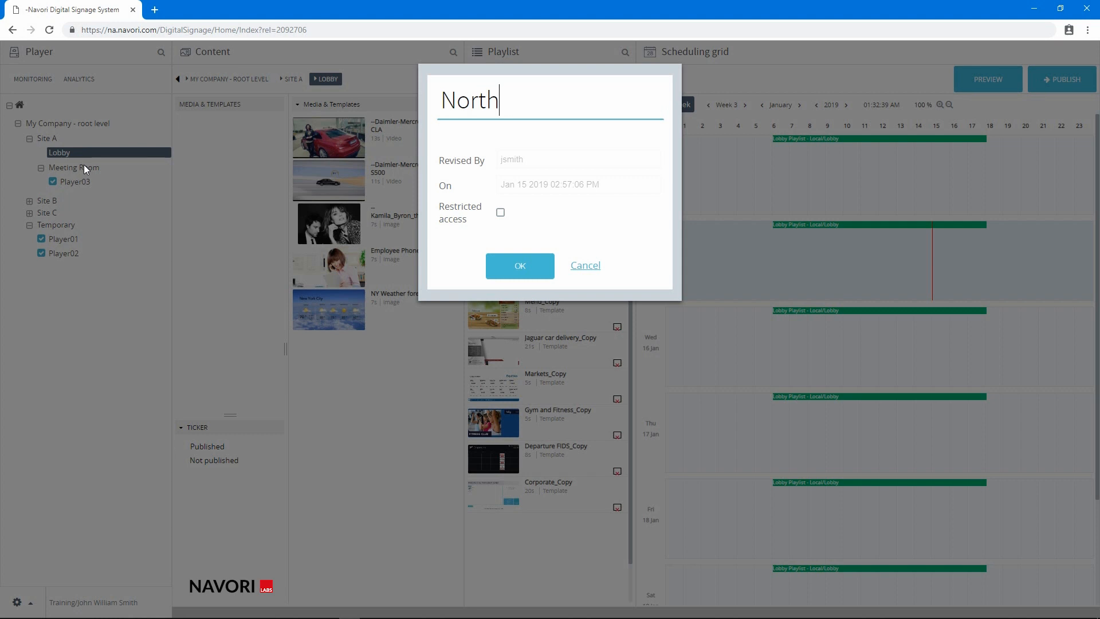
left_click(507, 265)
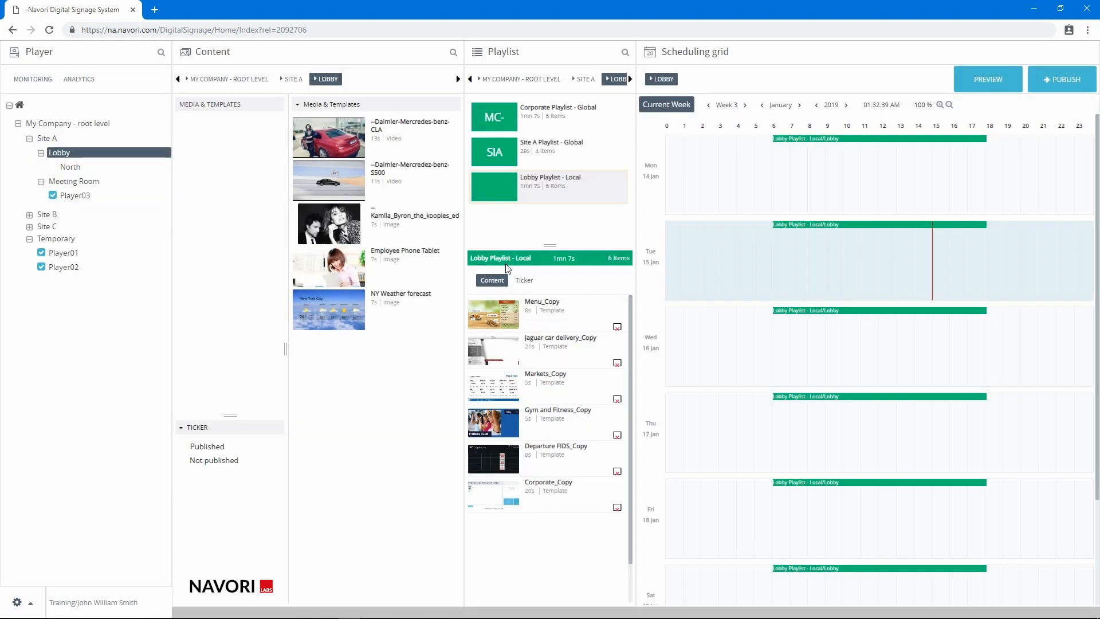
Add a second subgroup named South under Site A's Lobby group
right_click(55, 156)
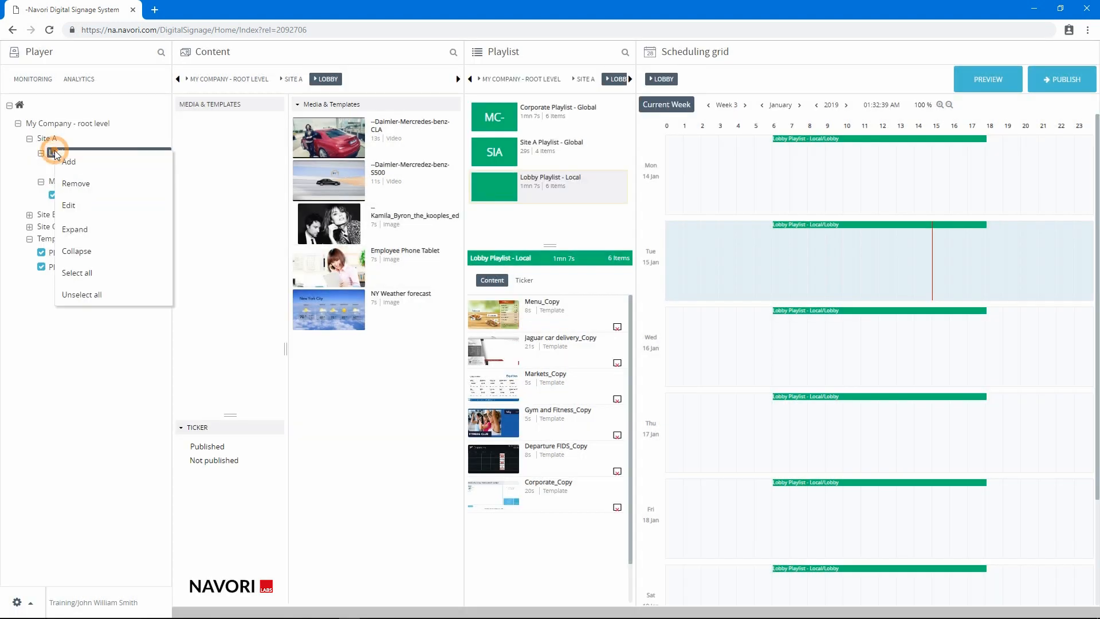
left_click(62, 157)
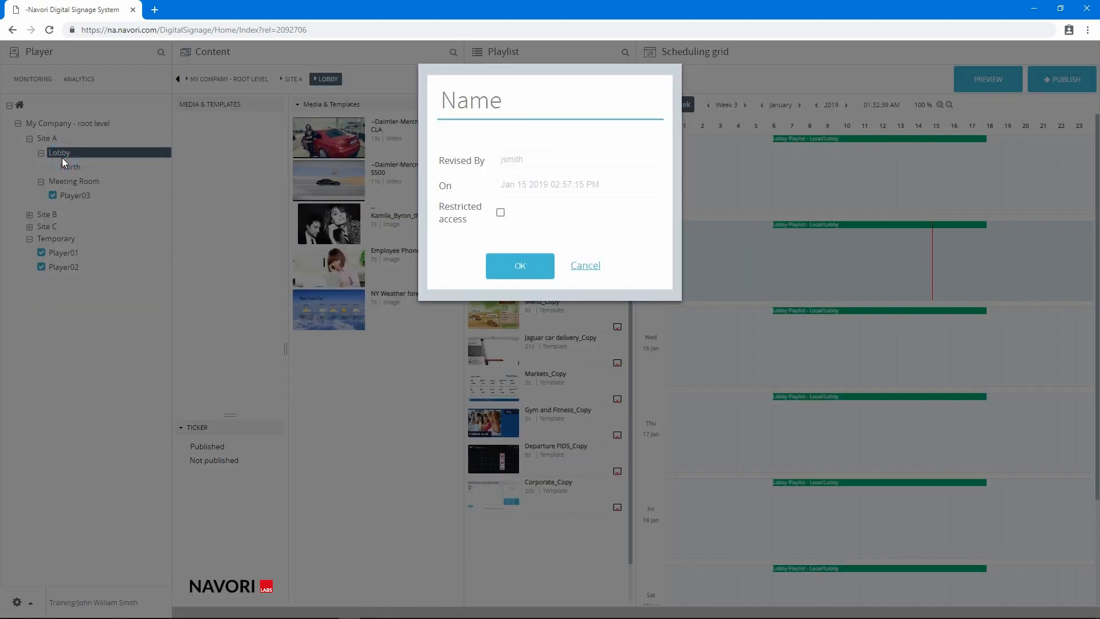
type("South")
left_click(515, 264)
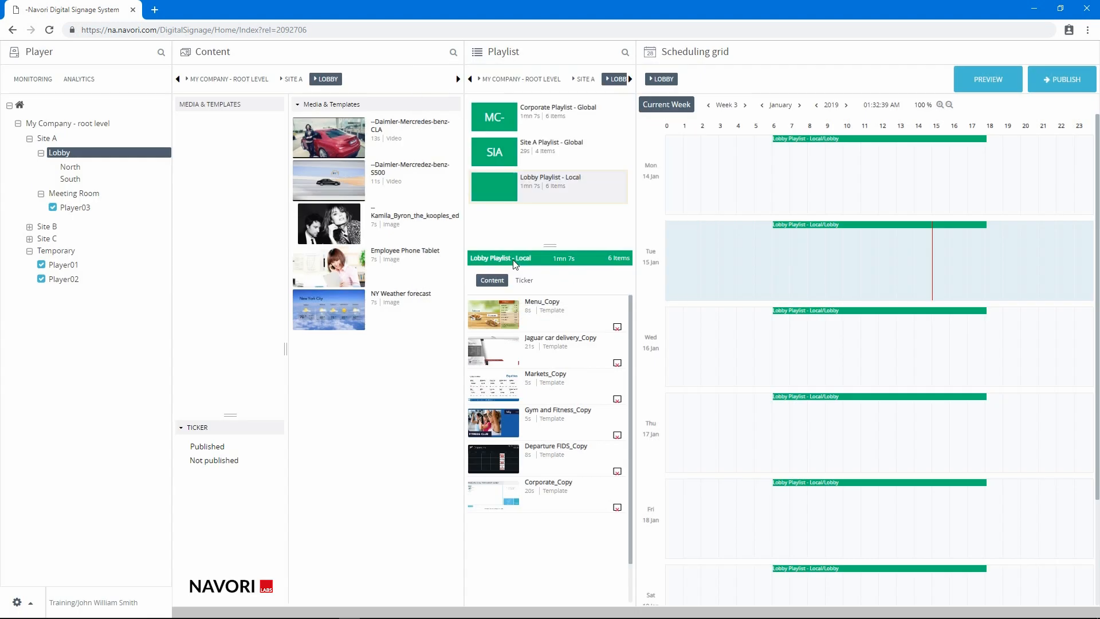
Deselect Player02 and move Player01 from the Temporary group into the Lobby's North subgroup
left_click(41, 280)
right_click(58, 269)
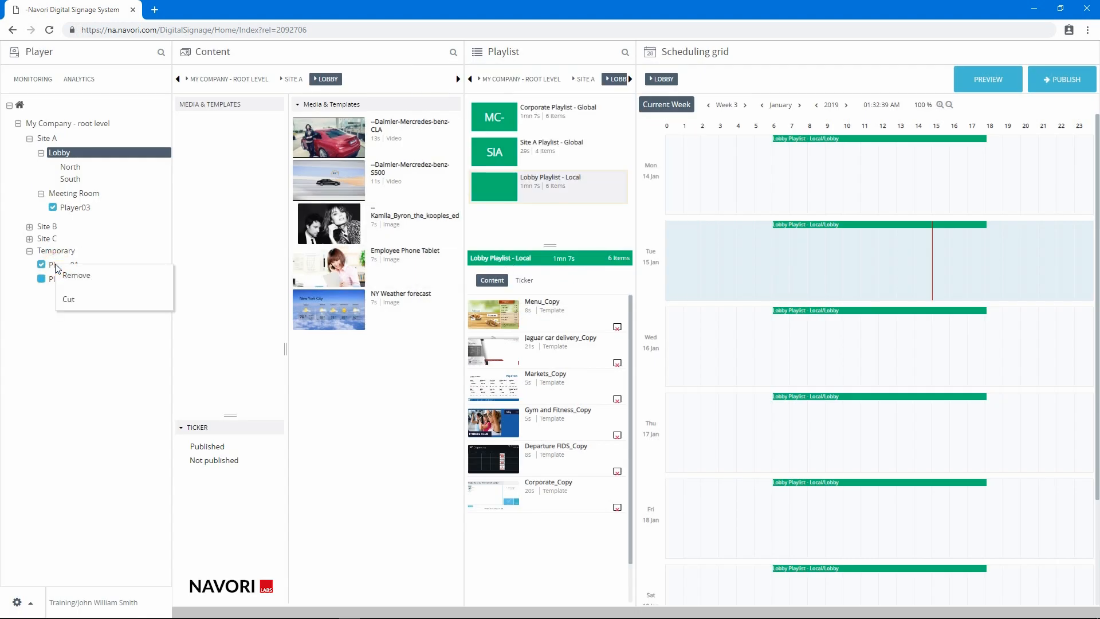
left_click(77, 300)
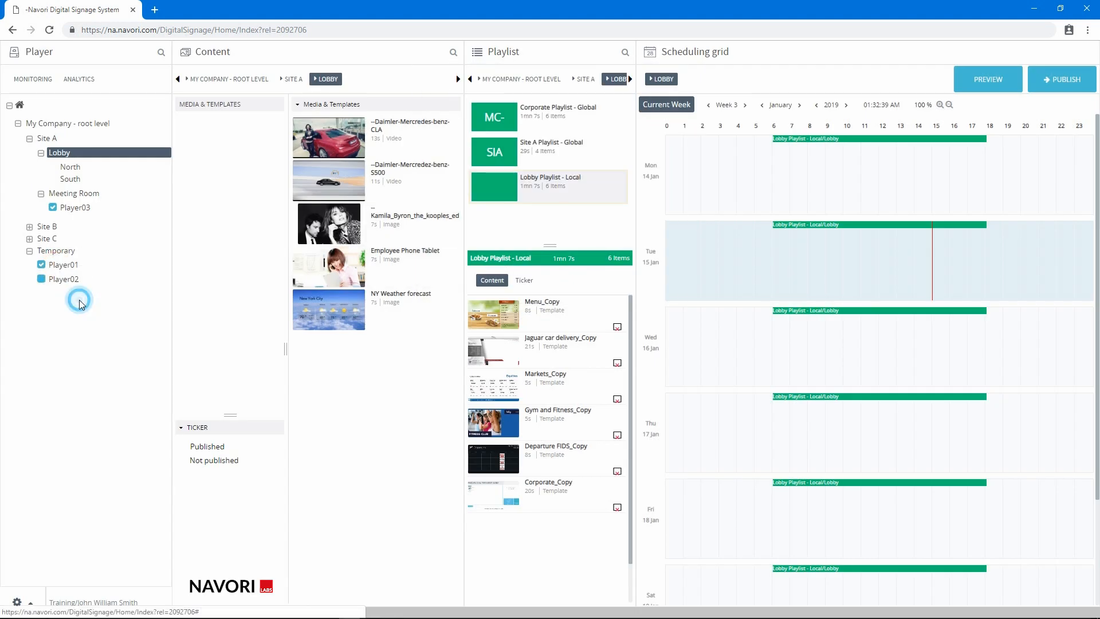
left_click(71, 167)
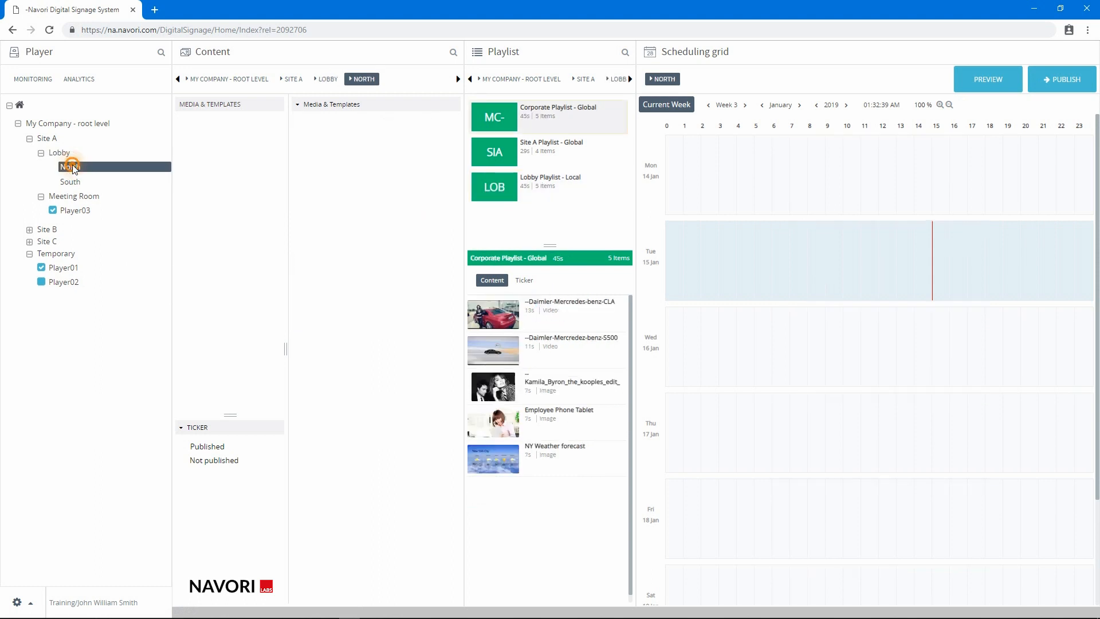
right_click(73, 168)
left_click(97, 245)
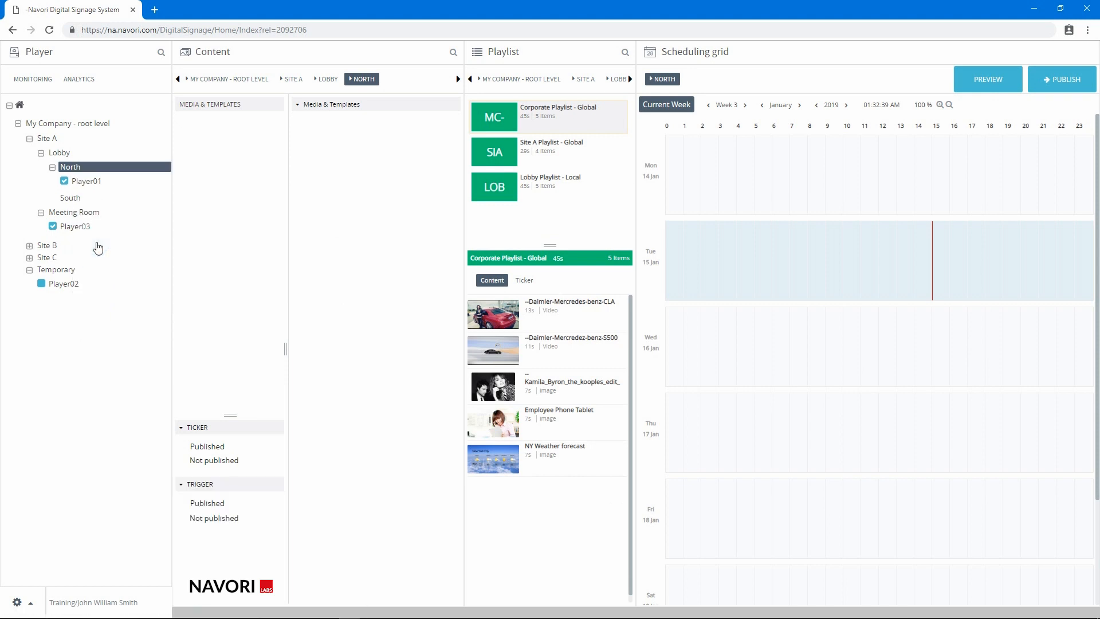
Move Player02 from the Temporary group into the Lobby's South subgroup
right_click(42, 284)
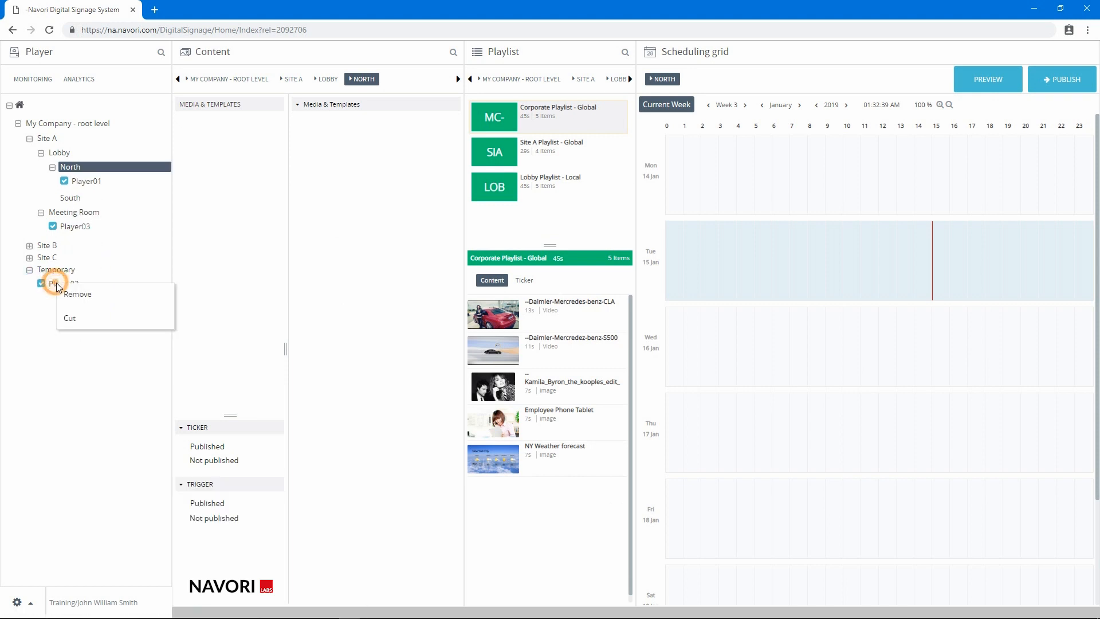
left_click(72, 319)
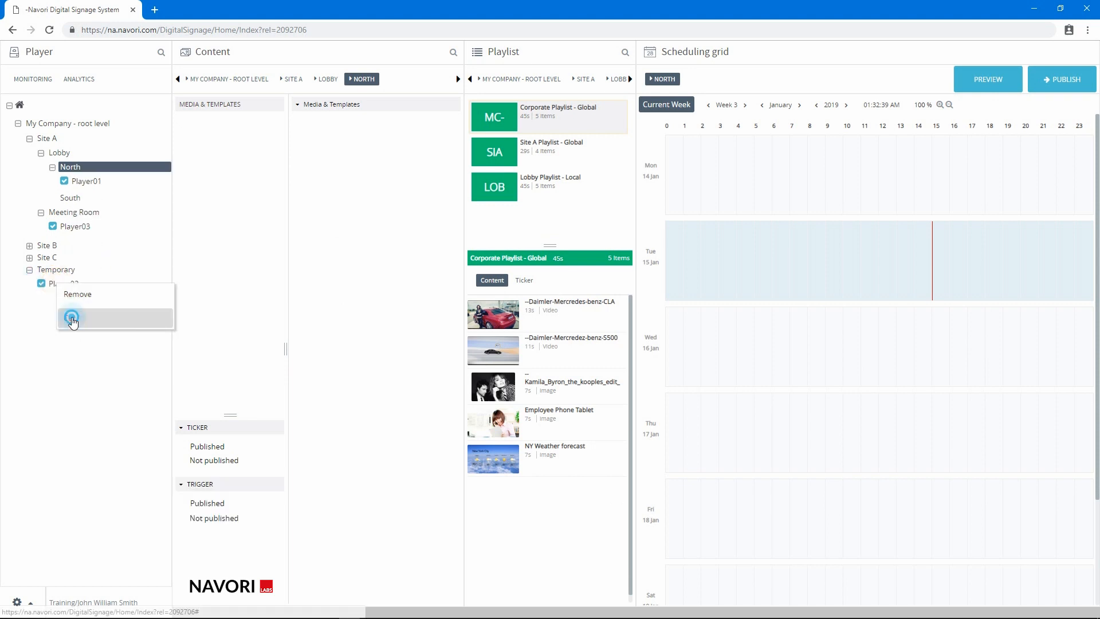
left_click(74, 202)
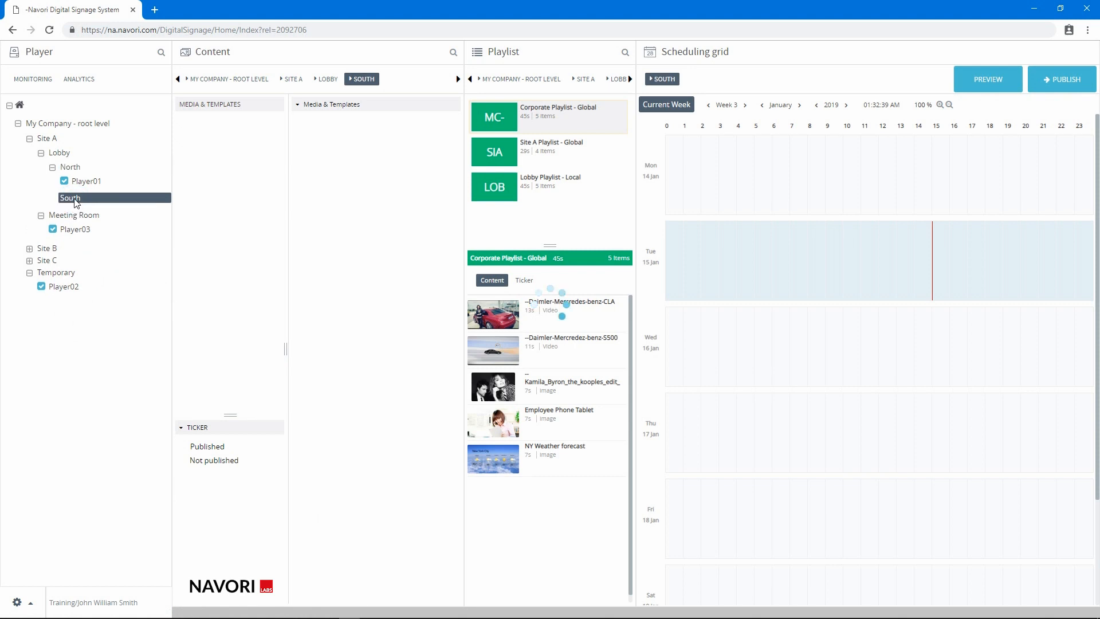
right_click(75, 201)
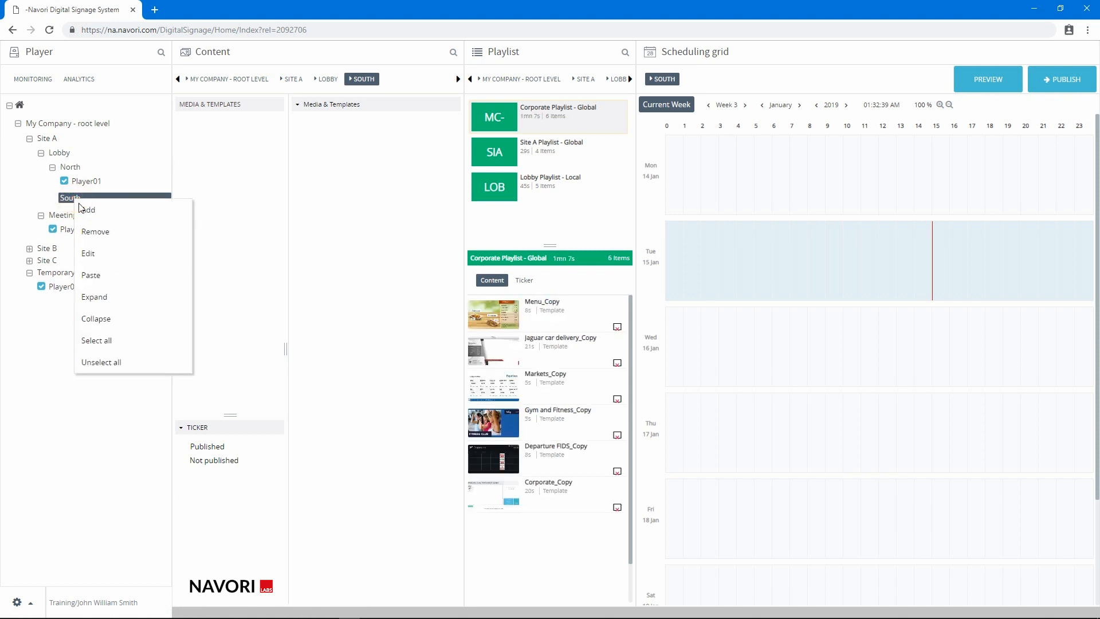
left_click(97, 275)
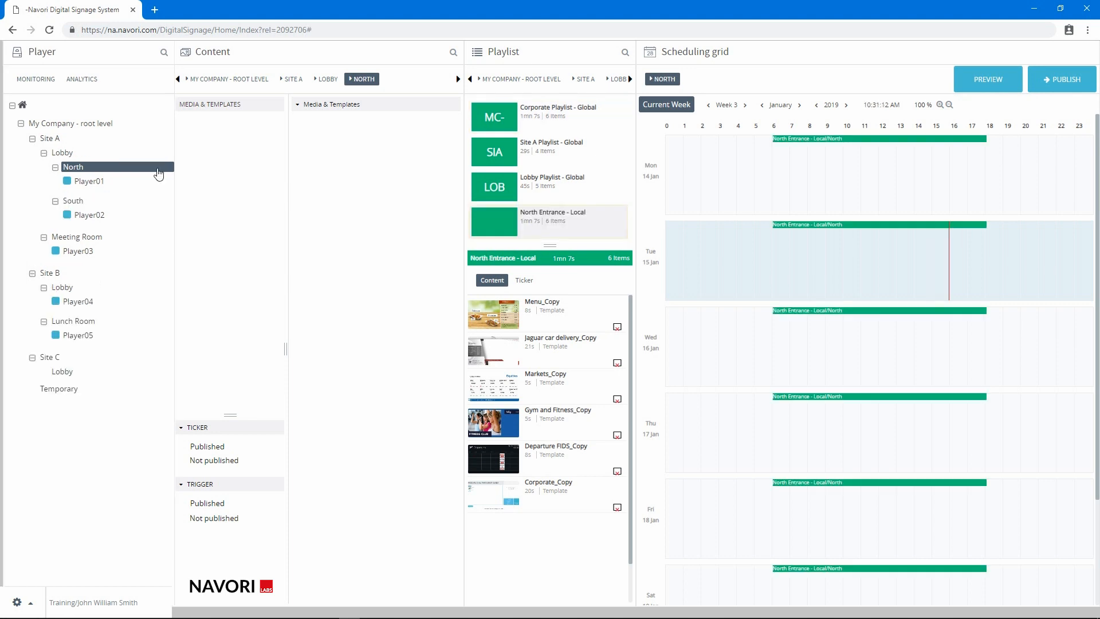
Open Site A's Meeting Room group and add the Site A video --BMW_M3 to Meeting Room Playlist - Local
left_click(90, 237)
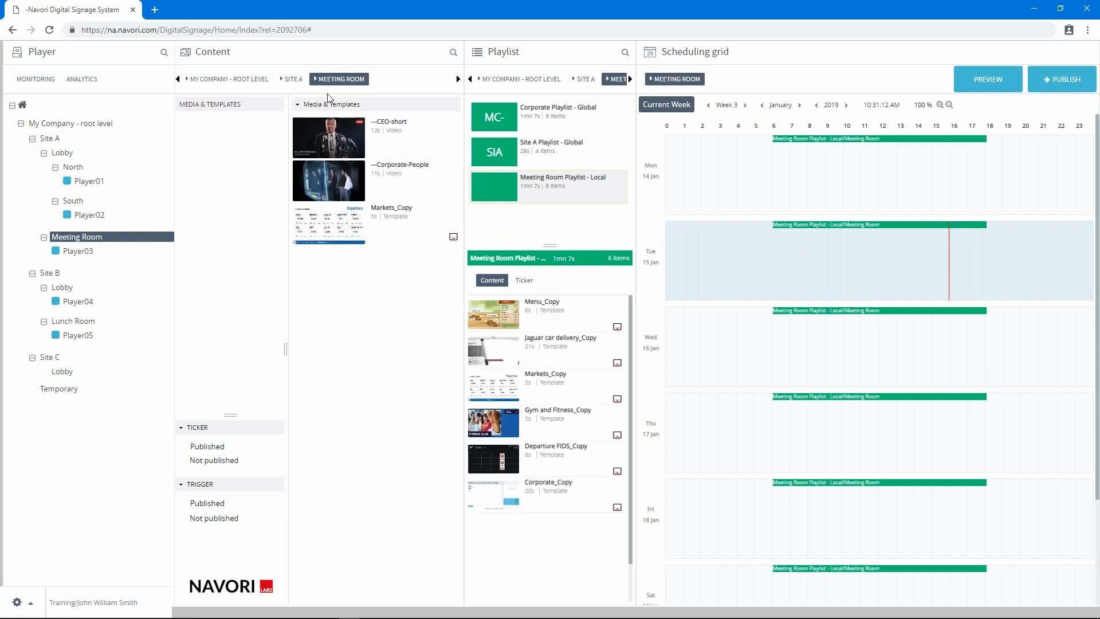
left_click(630, 81)
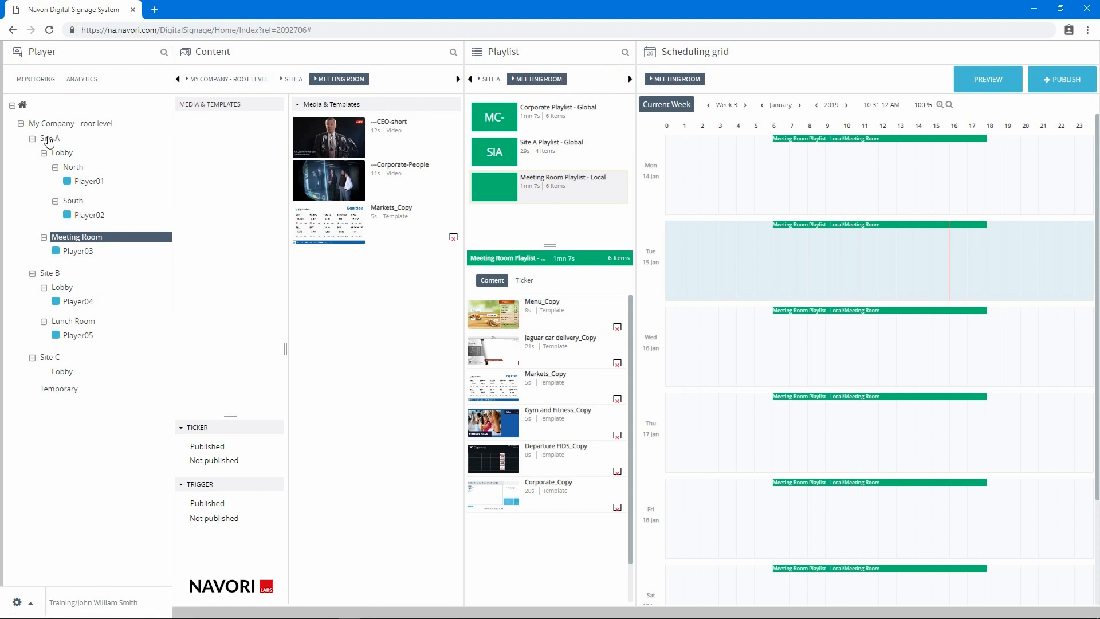
left_click(49, 139)
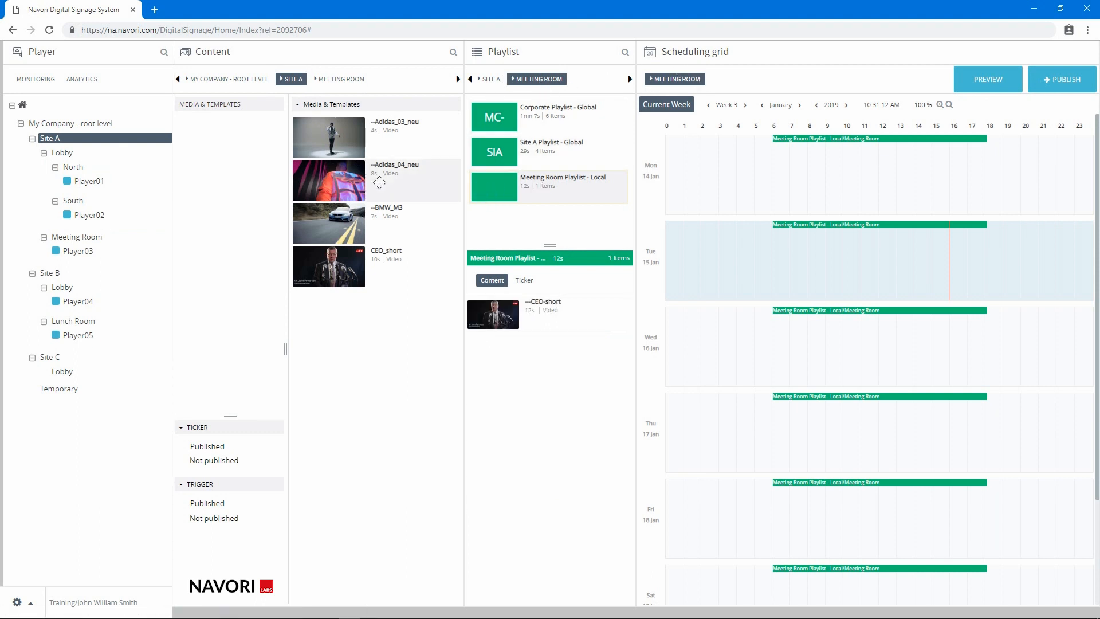
left_click_drag(331, 227, 524, 373)
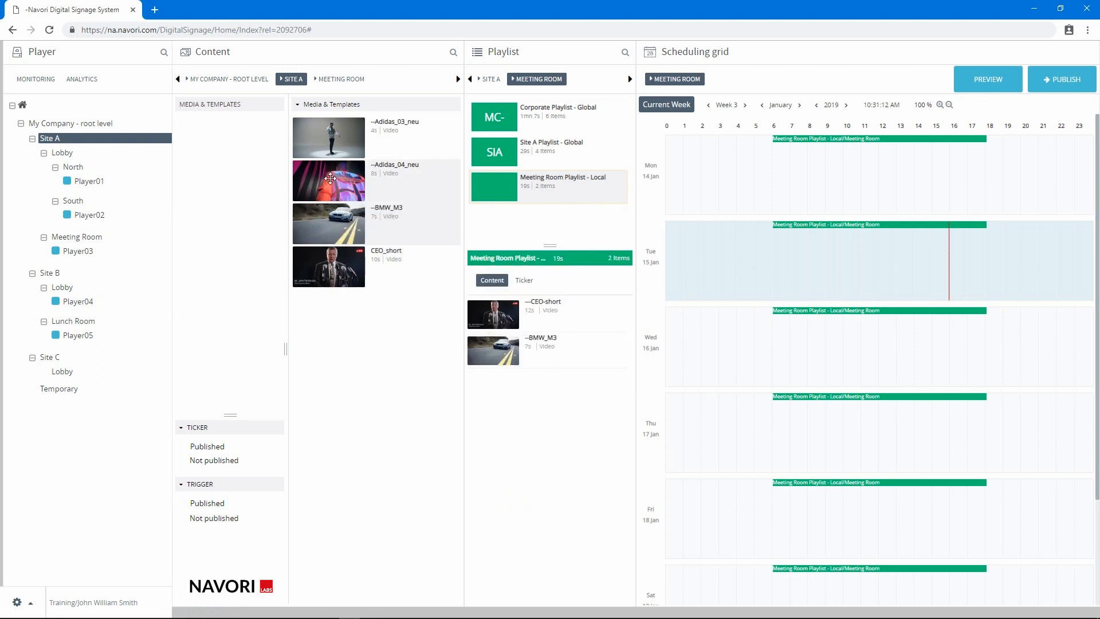
Add the Site A video --Adidas_04_neu to the end of Meeting Room Playlist - Local
left_click_drag(330, 183, 499, 486)
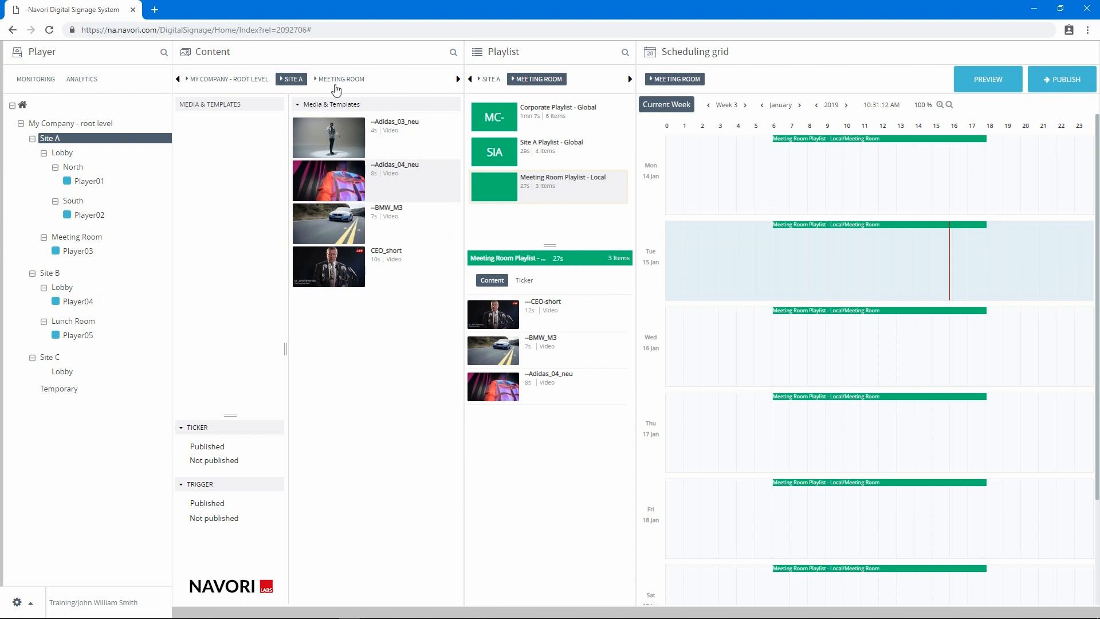
Review the content available at the Meeting Room and root levels and the items of Site A Playlist - Global, ending on the Meeting Room group
left_click(338, 79)
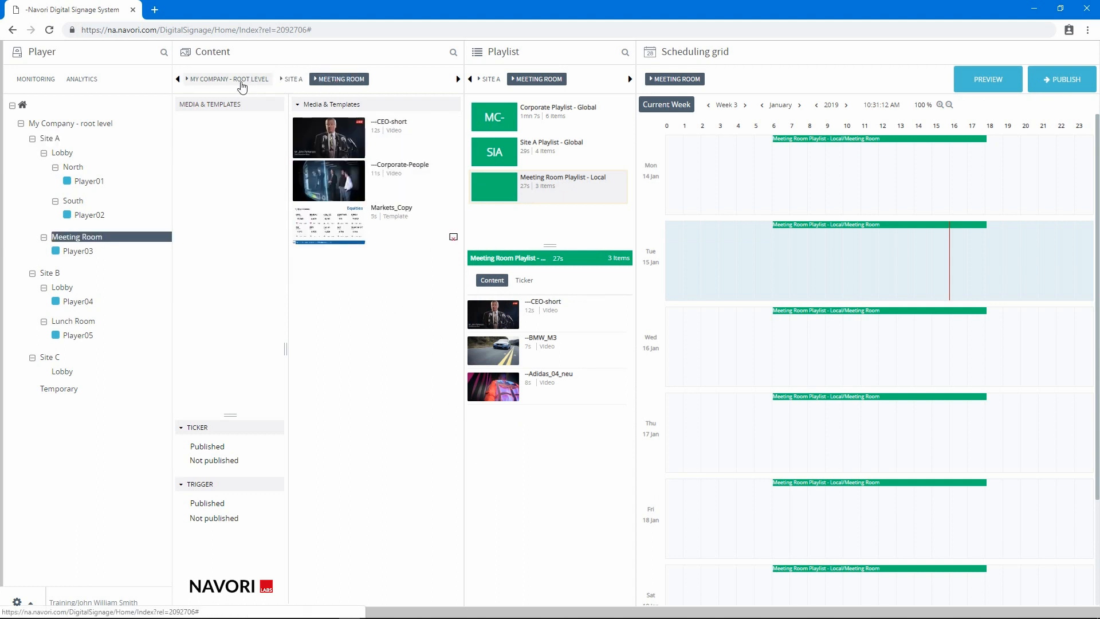
left_click(241, 84)
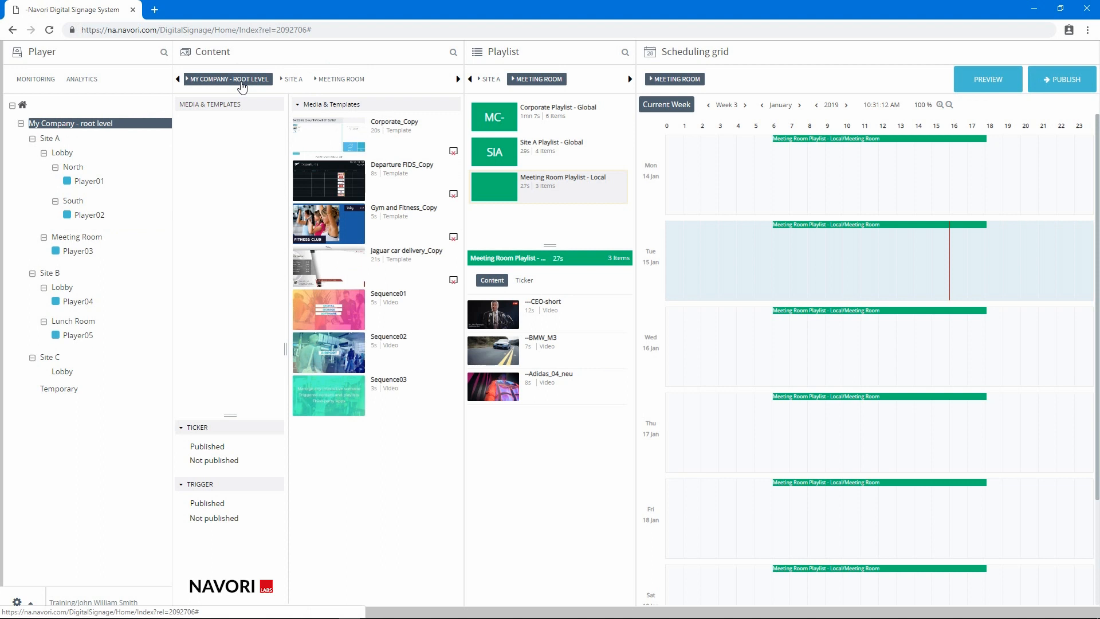
left_click(497, 80)
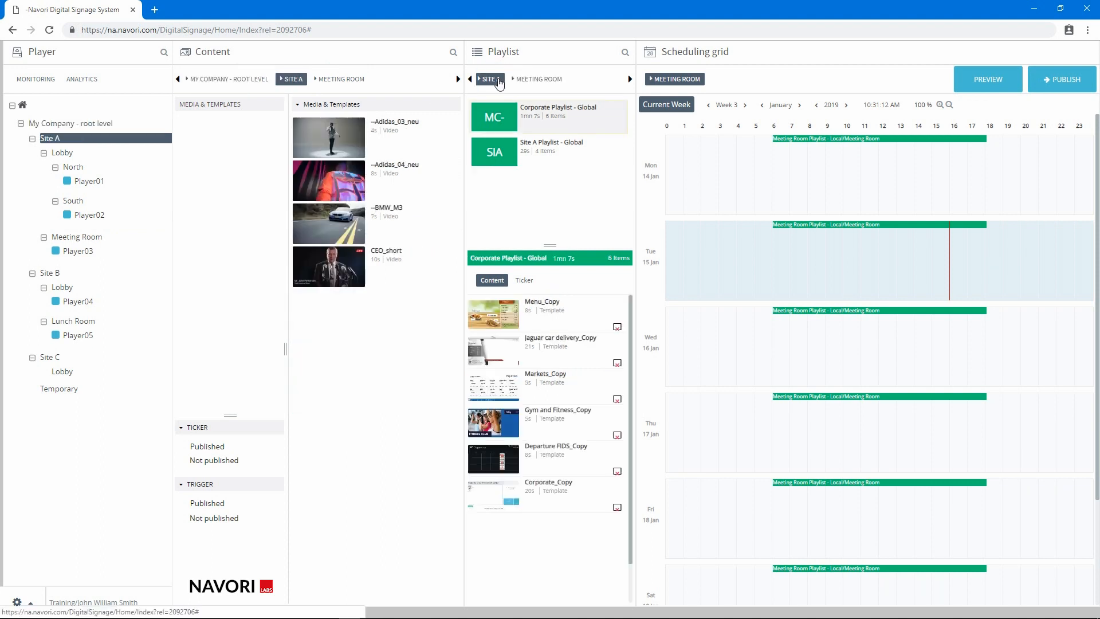
left_click(500, 154)
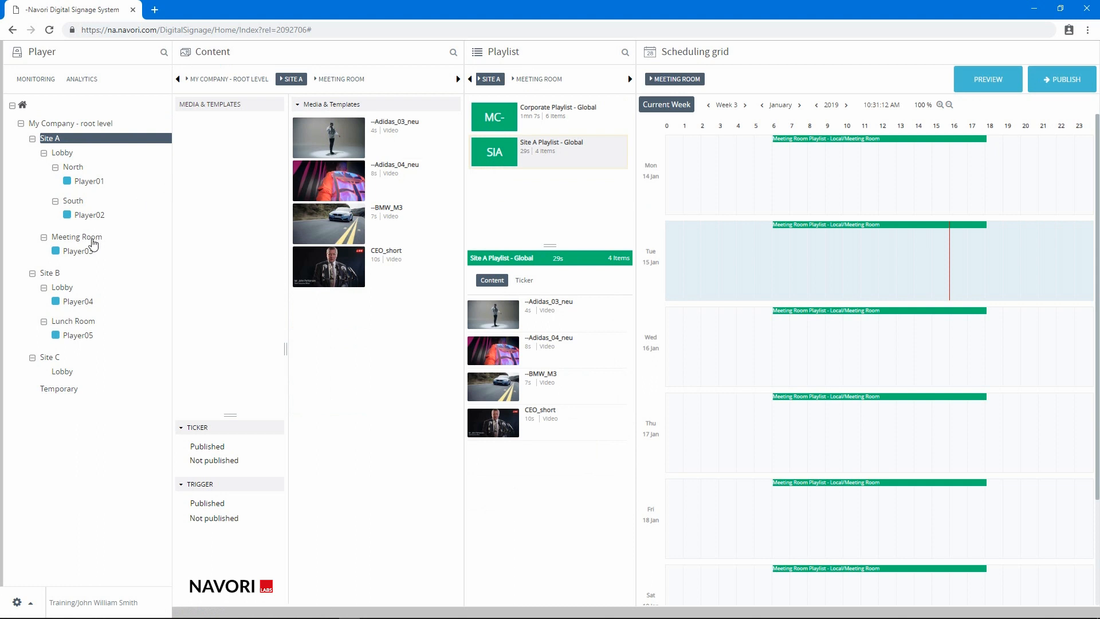
left_click(94, 243)
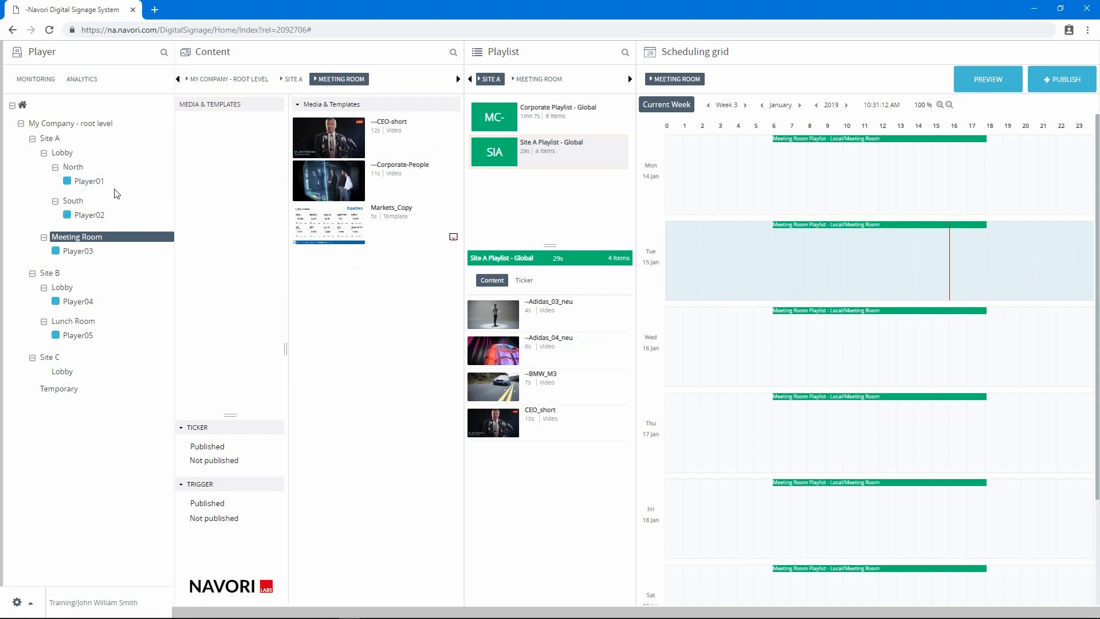
Search the player tree for Player03, and for the group name Lunch
left_click(163, 52)
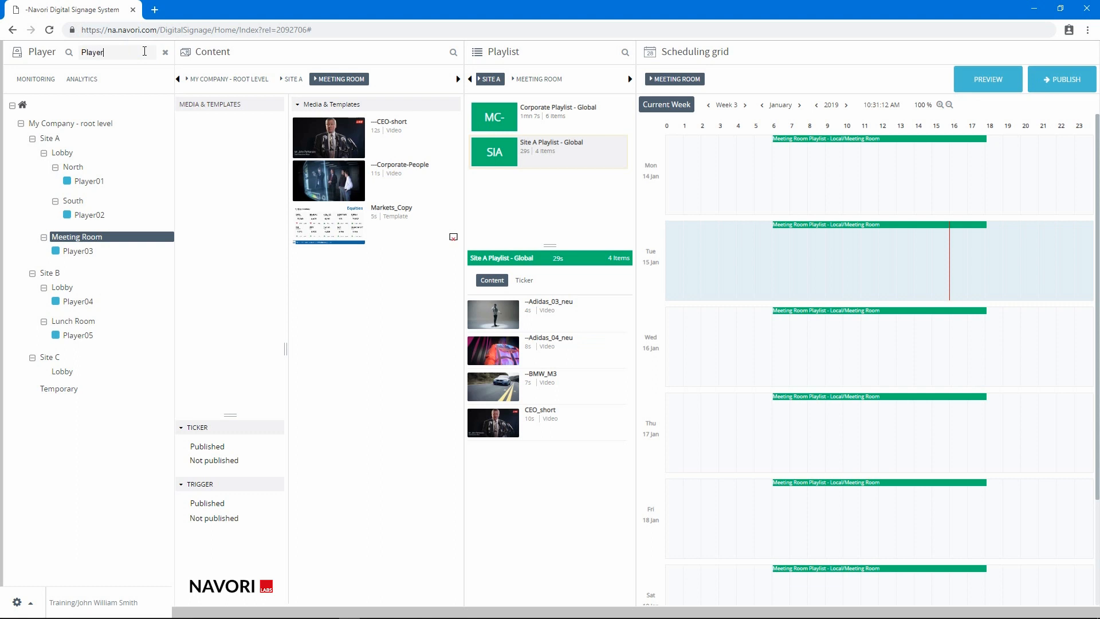
key("Return")
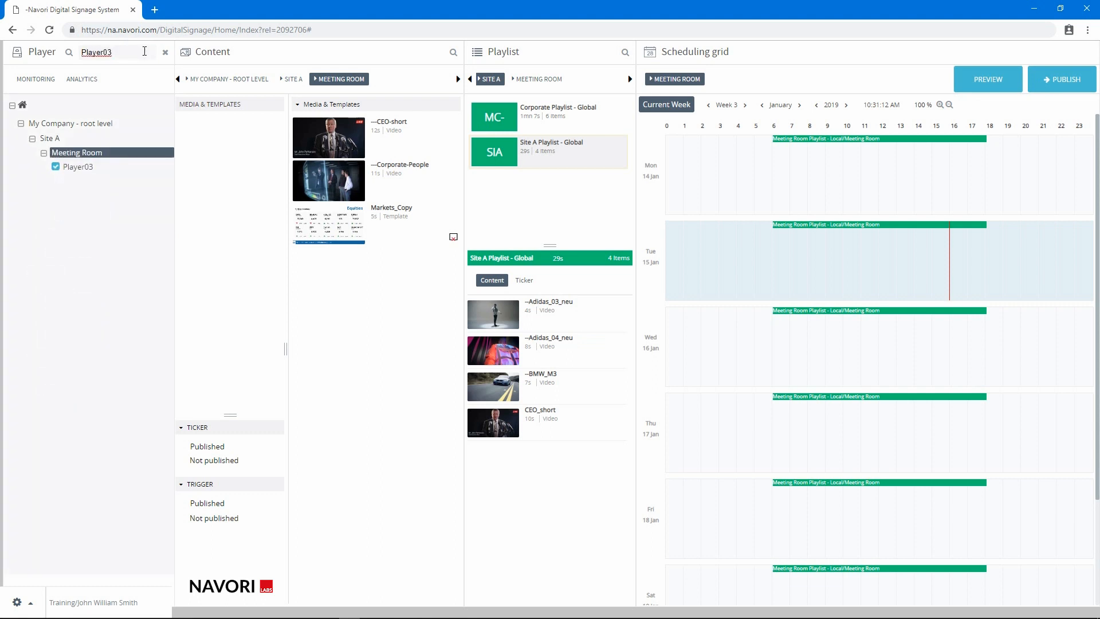
left_click_drag(152, 50, 62, 68)
type("Lunch")
key("Return")
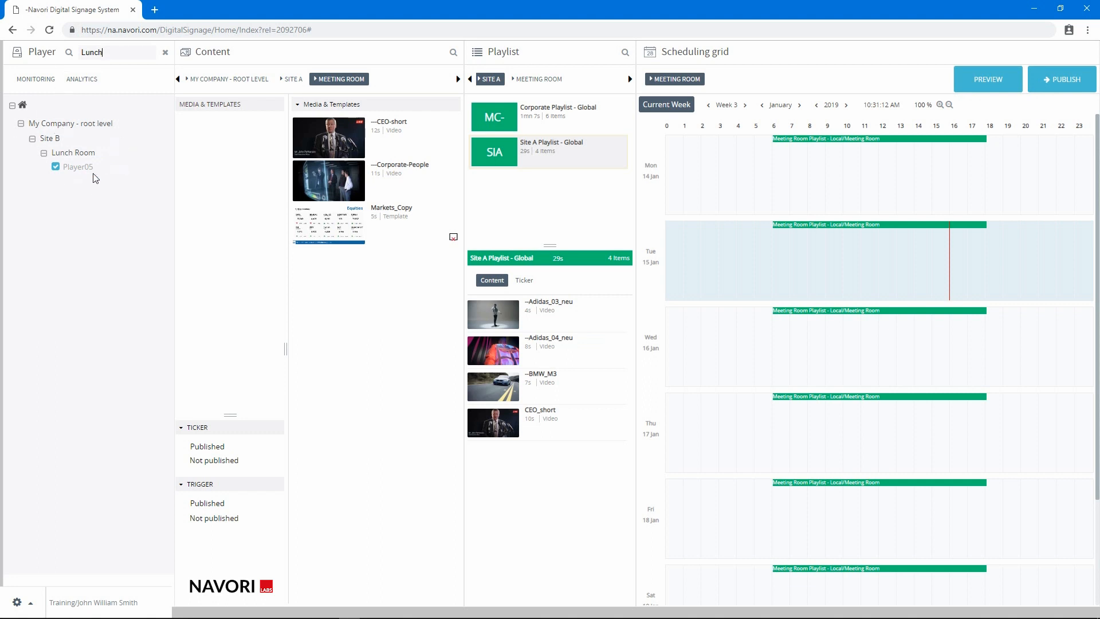
Search the players for the tag Landscape and examine Player02's tags in its properties, closing them without saving
left_click(117, 51)
key("Return")
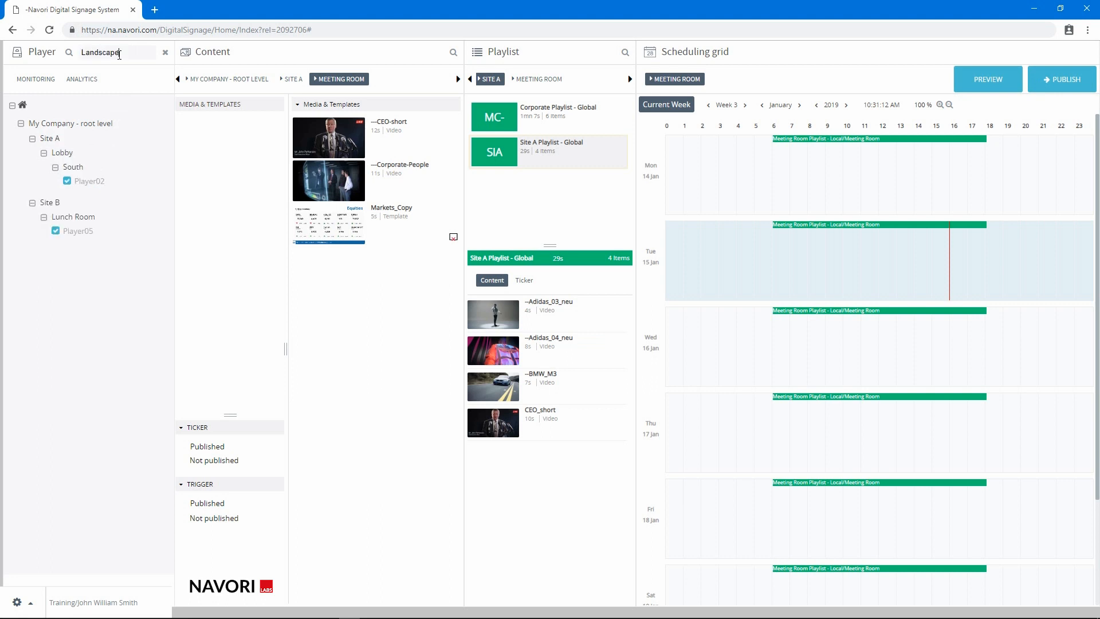
left_click(91, 183)
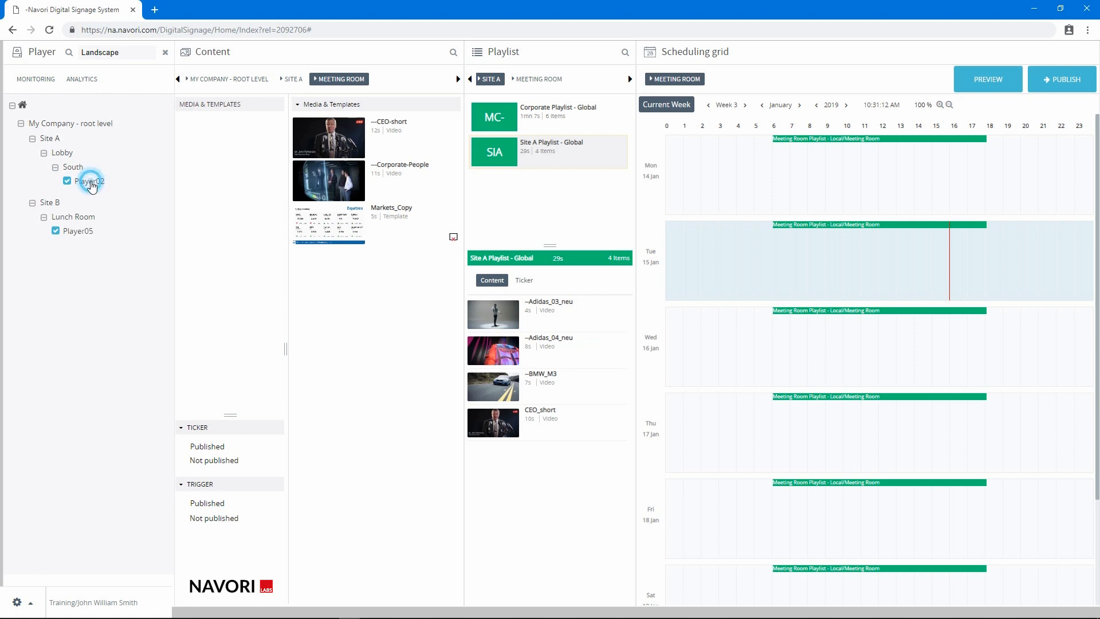
double_click(91, 183)
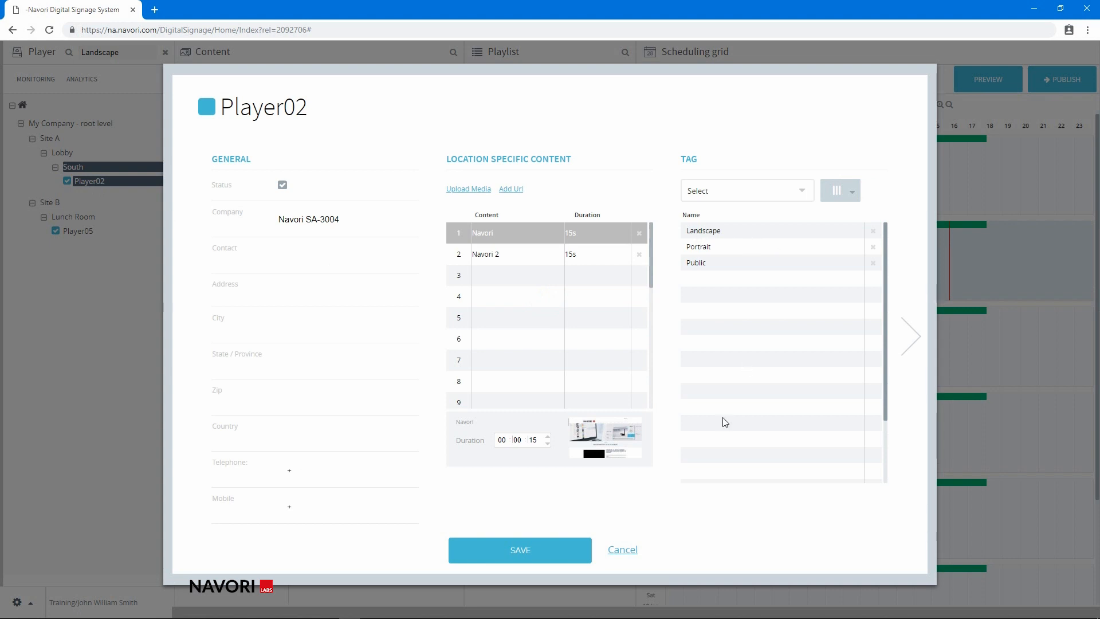
left_click(612, 552)
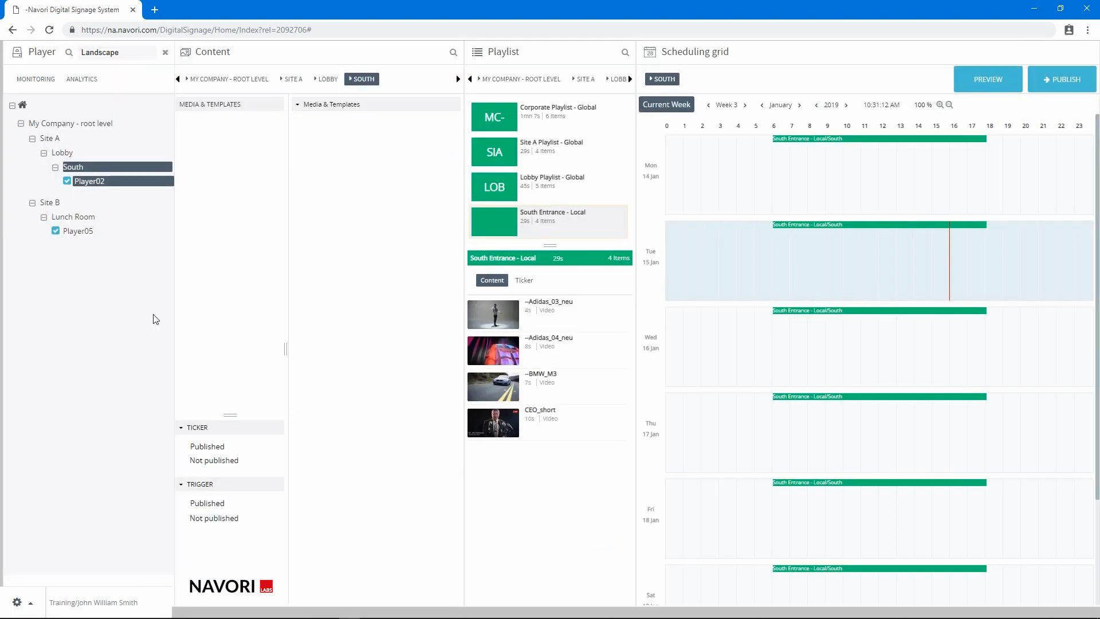
Examine Player05's tags in its properties, save and close them, and clear the Landscape player search
double_click(83, 231)
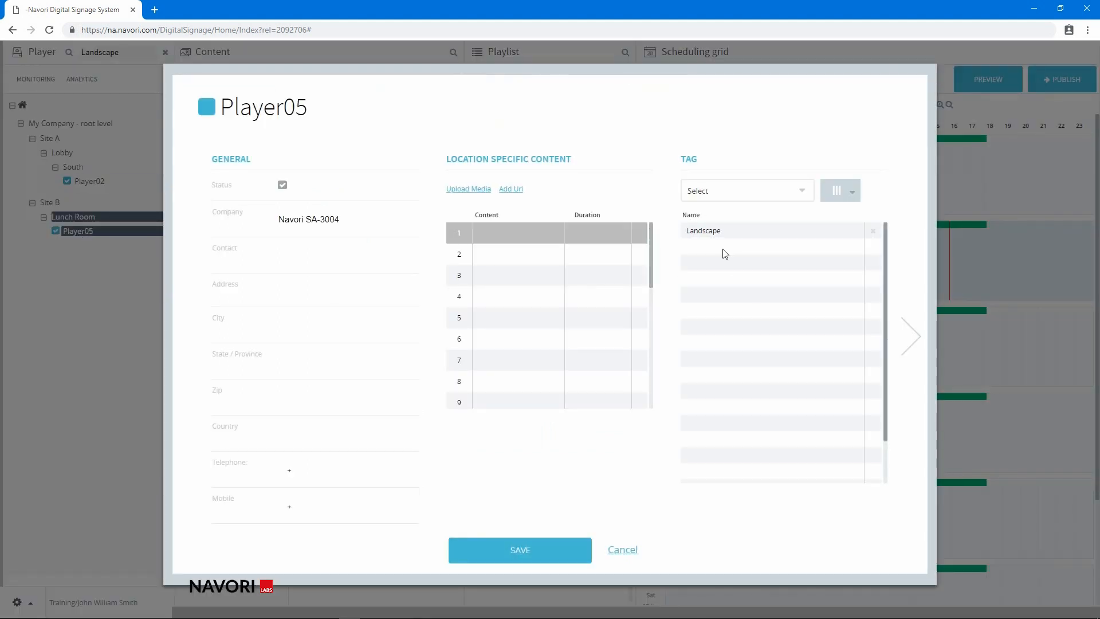
left_click(529, 553)
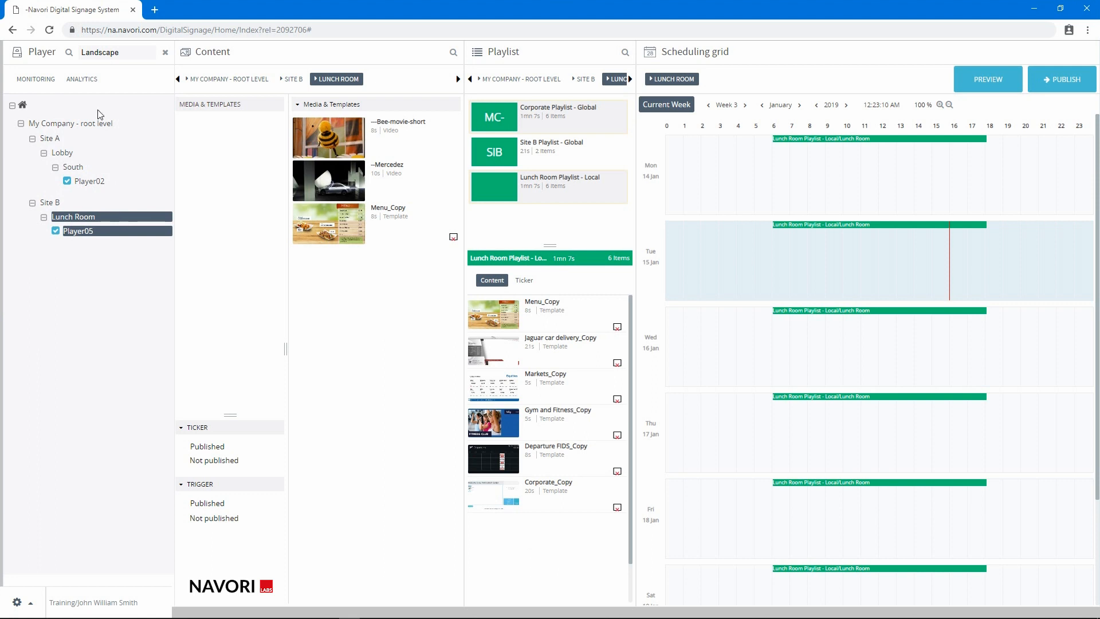
left_click(165, 53)
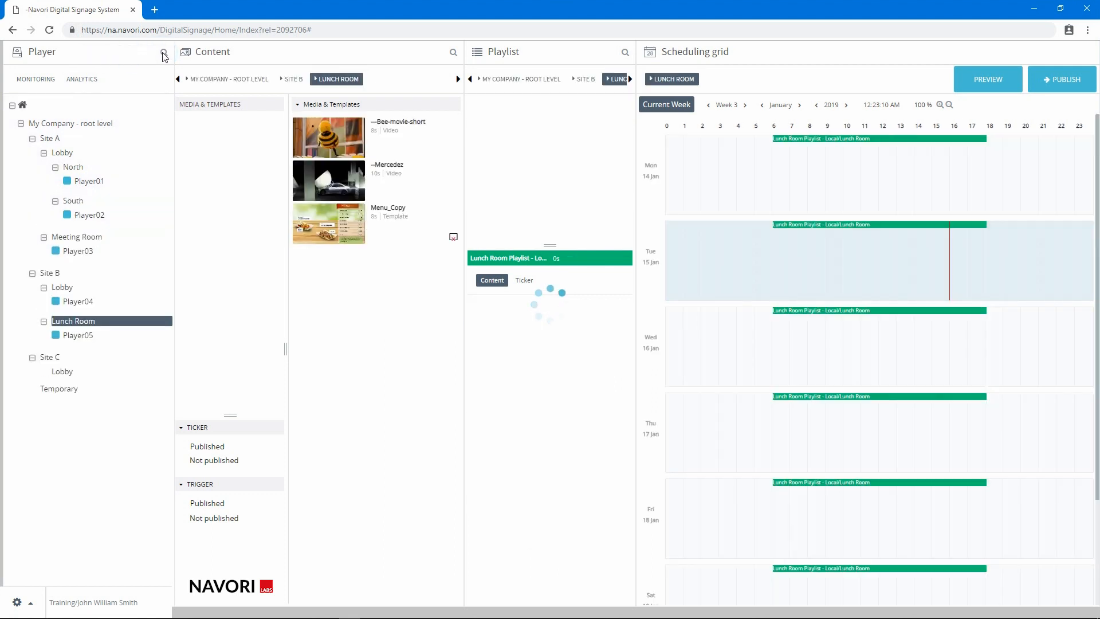
left_click(165, 54)
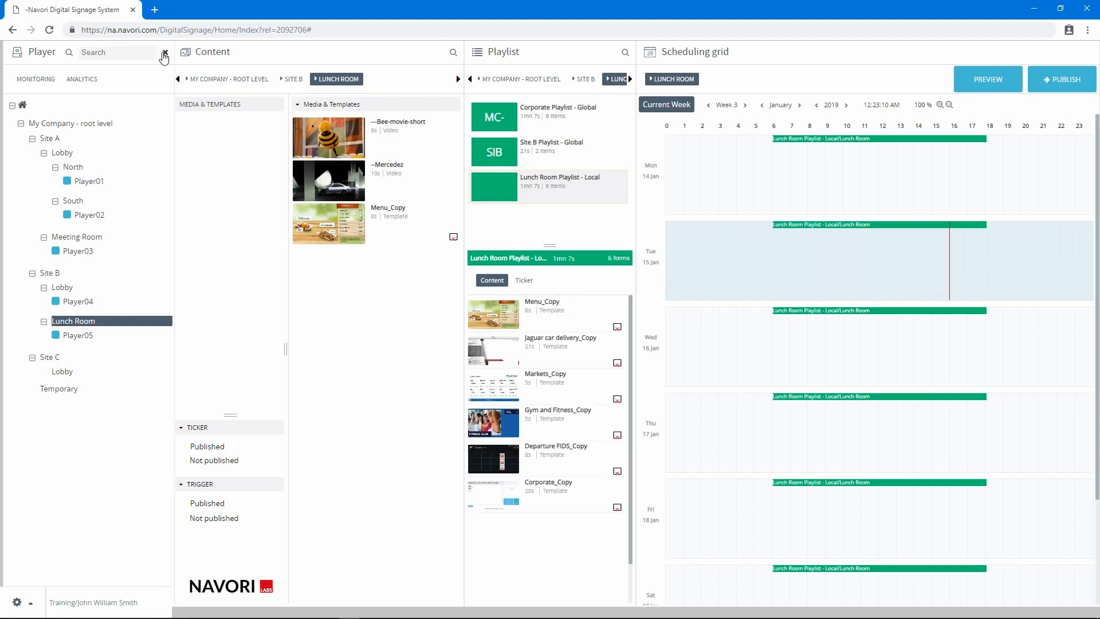